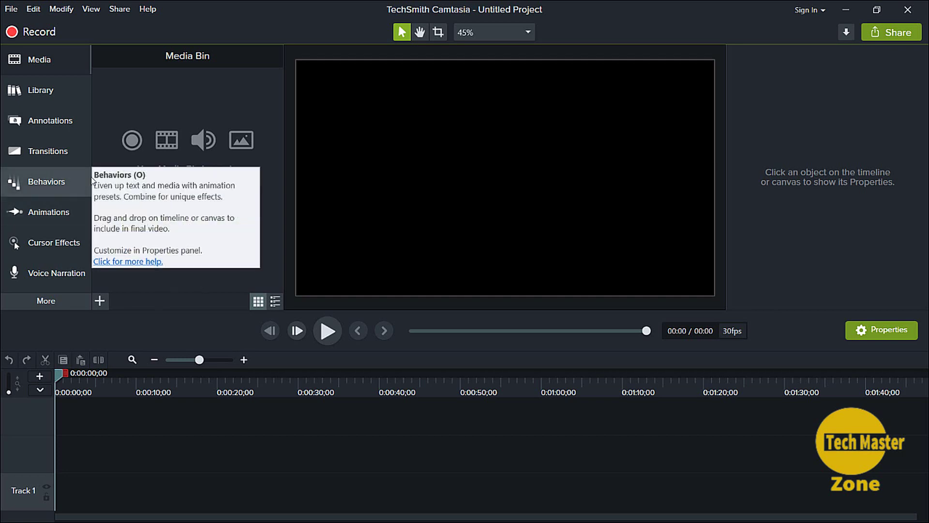
# Import the videos "production ID_3752507" and "video (3)" from the Desktop's New folder into the project media.
pyautogui.click(179, 215)
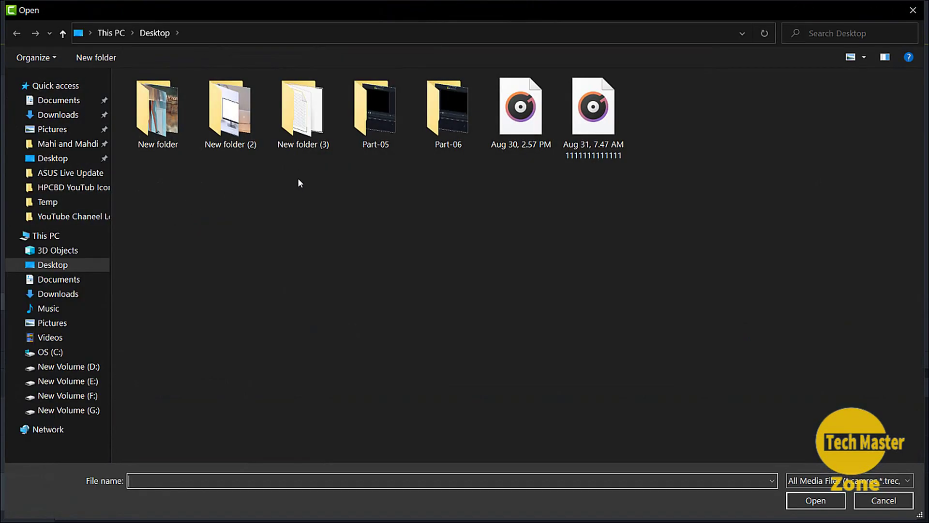
pyautogui.doubleClick(160, 116)
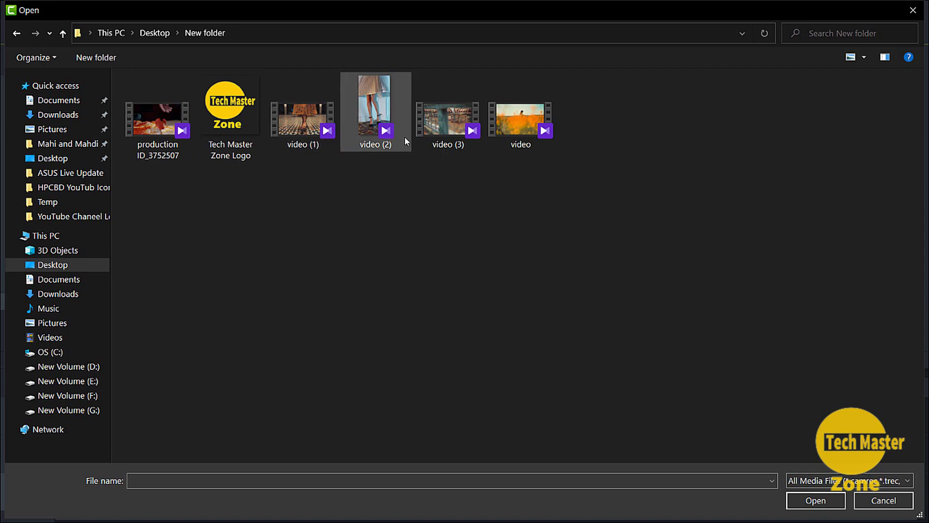
pyautogui.click(457, 137)
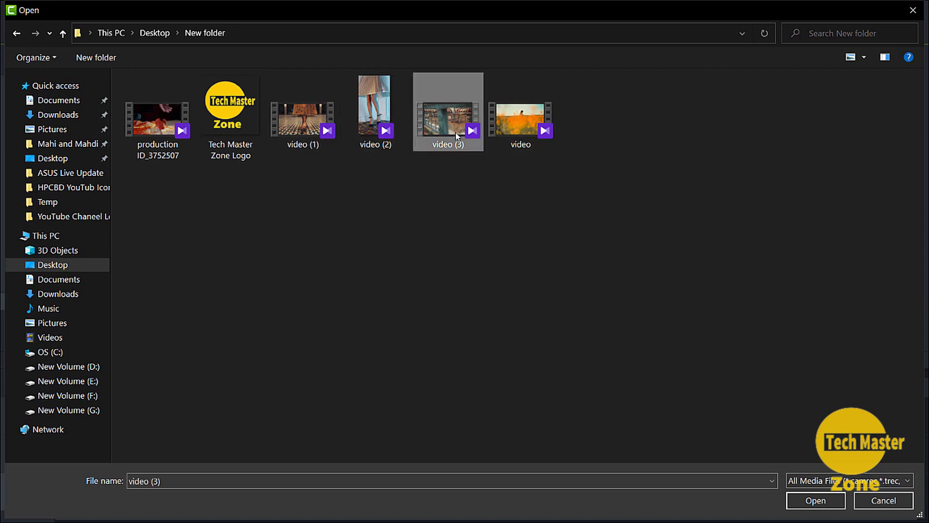
pyautogui.keyDown('ctrl'); pyautogui.click(163, 153); pyautogui.keyUp('ctrl')
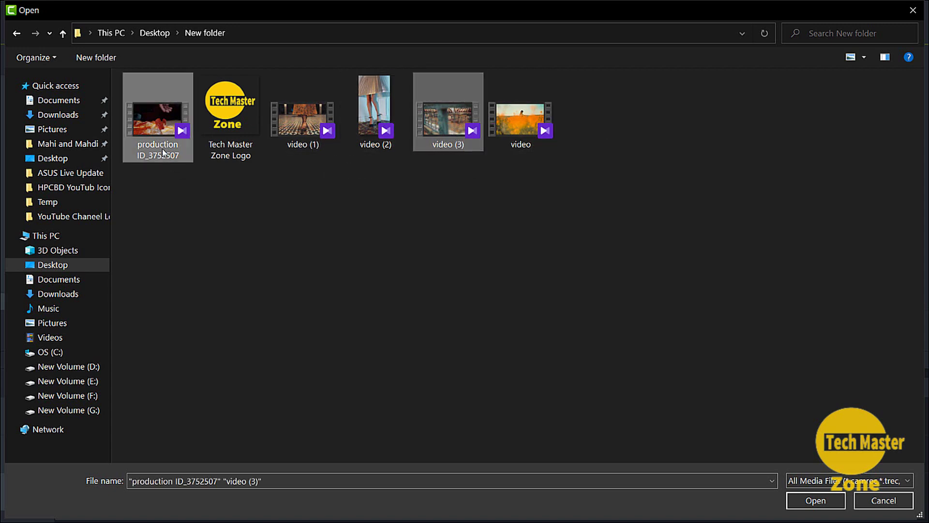
pyautogui.click(816, 501)
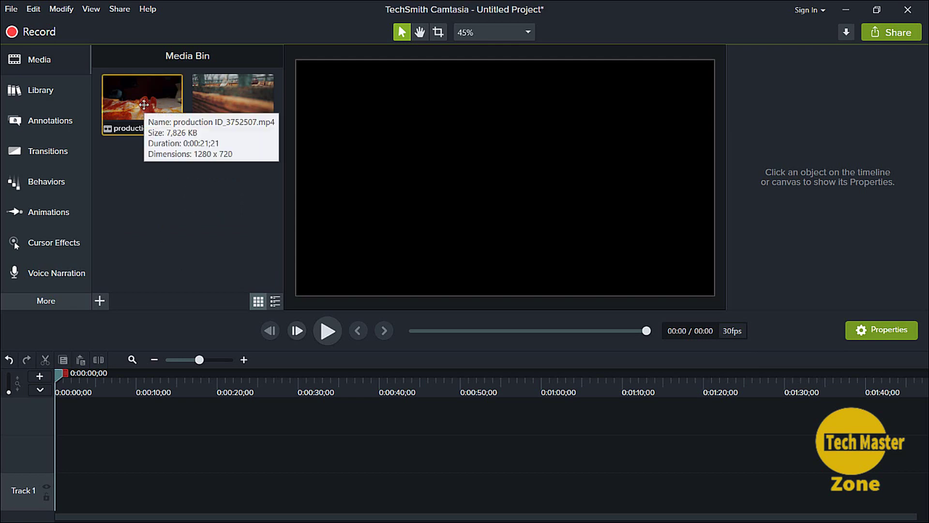
# Place the production ID_3752507 clip near the start of Track 2 and browse the available behavior presets.
pyautogui.moveTo(144, 104); pyautogui.dragTo(47, 453)
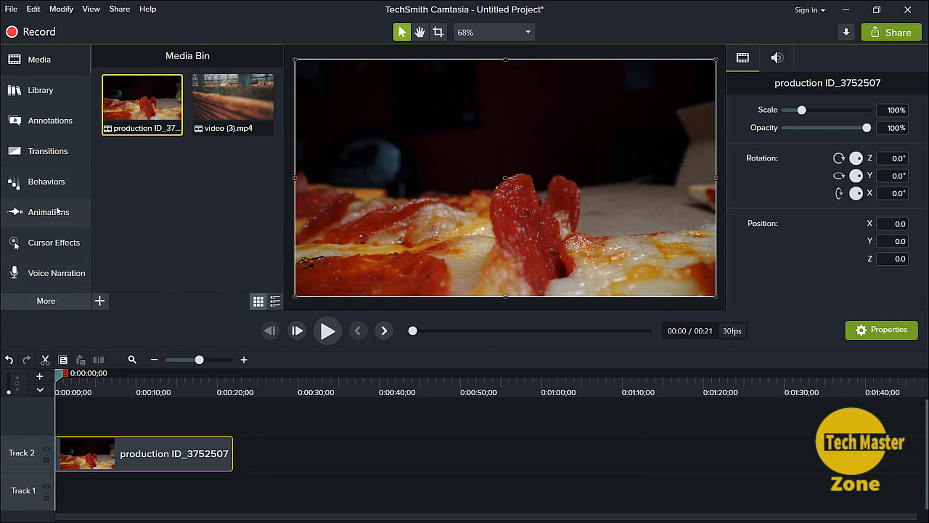
pyautogui.click(54, 188)
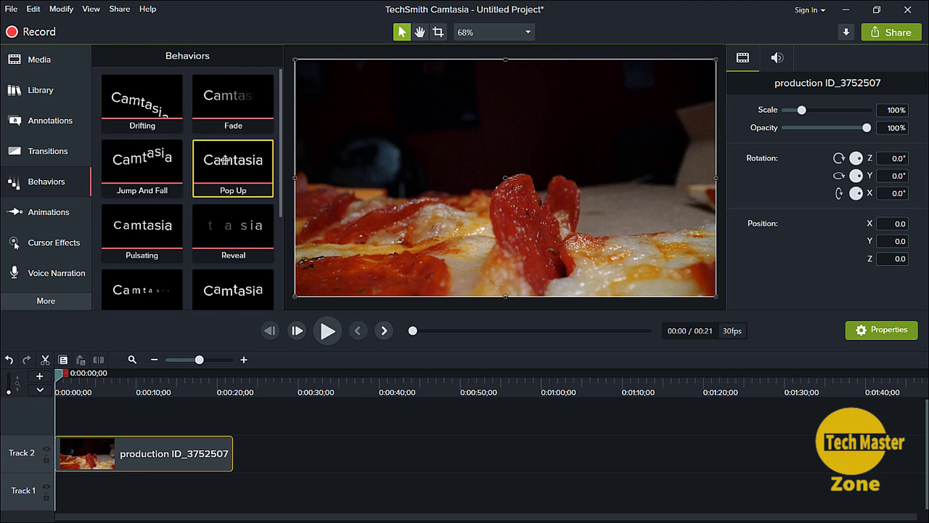
pyautogui.scroll(-4, 227, 203)
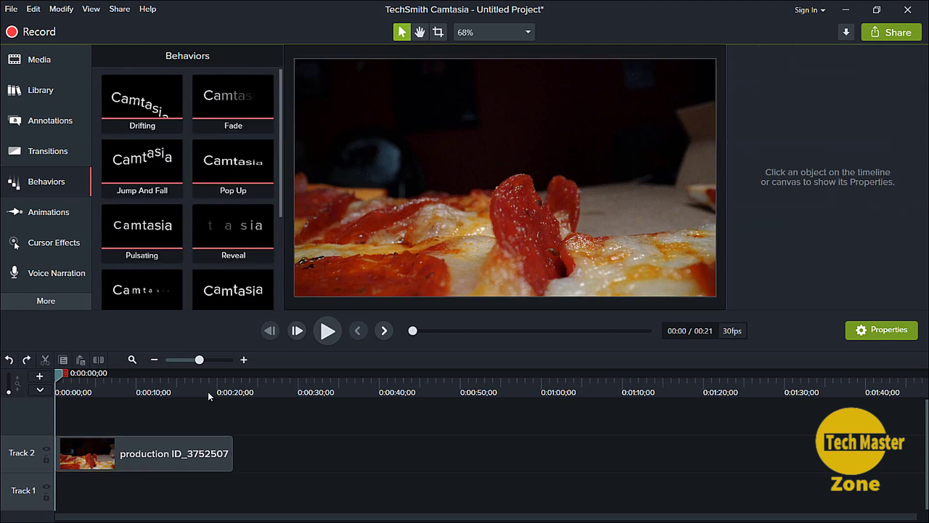
pyautogui.moveTo(130, 449); pyautogui.dragTo(132, 448)
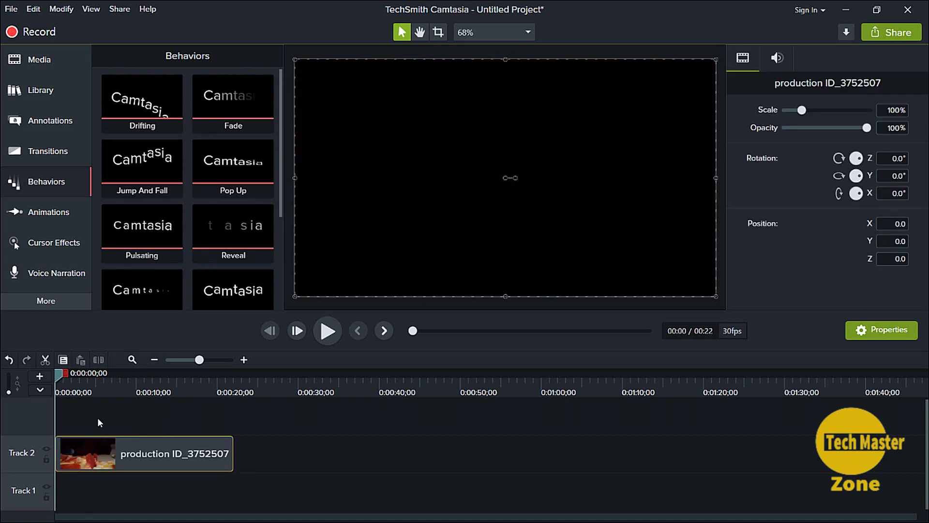
# Split the pizza clip on Track 2 into three parts, at about 5 seconds and at 0:00:11;12.
pyautogui.moveTo(57, 375); pyautogui.dragTo(138, 384)
pyautogui.click(97, 361)
pyautogui.click(166, 462)
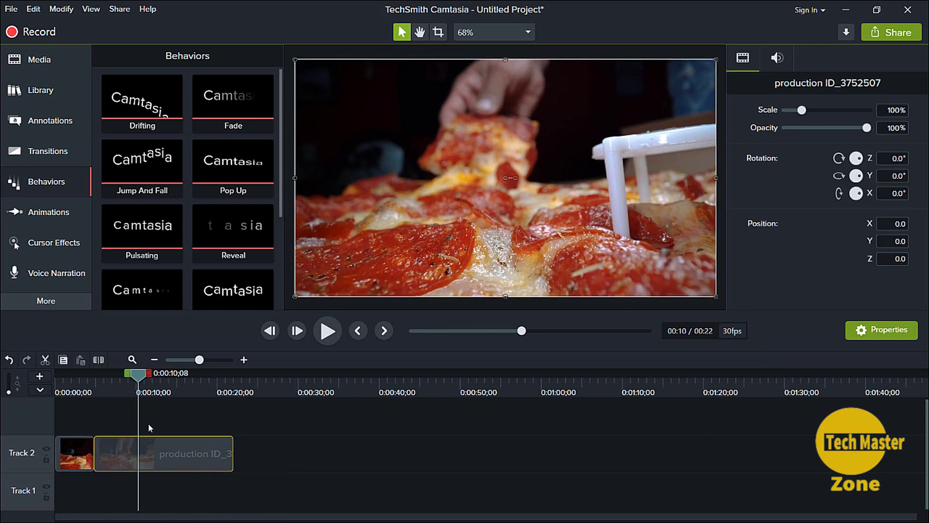
pyautogui.click(147, 385)
pyautogui.click(100, 360)
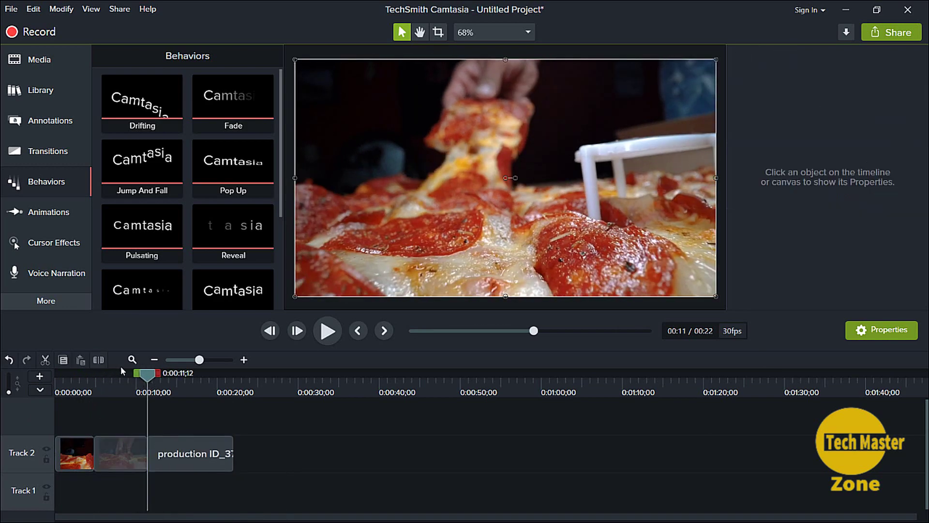
# Add two plain-text ABC callouts on Track 3, one at the timeline start and one at about 10 seconds.
pyautogui.moveTo(148, 374); pyautogui.dragTo(81, 394)
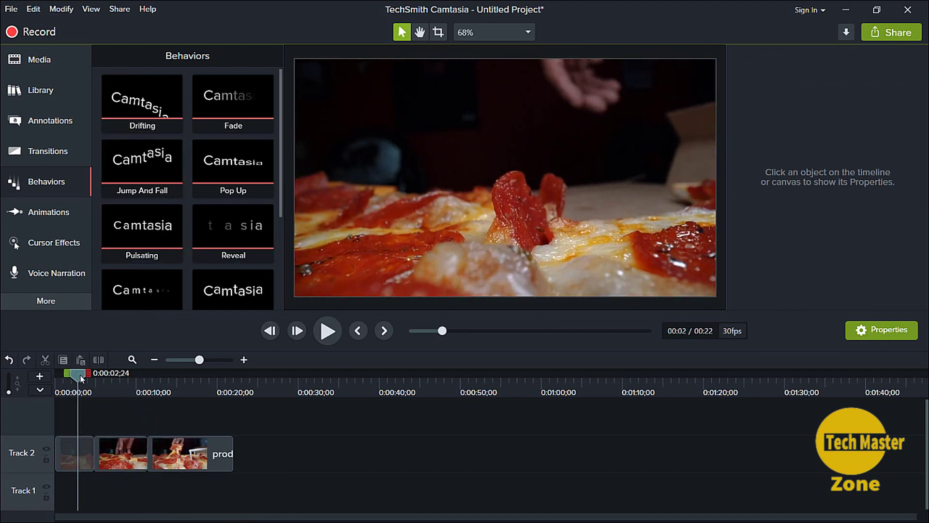
pyautogui.moveTo(81, 379); pyautogui.dragTo(55, 380)
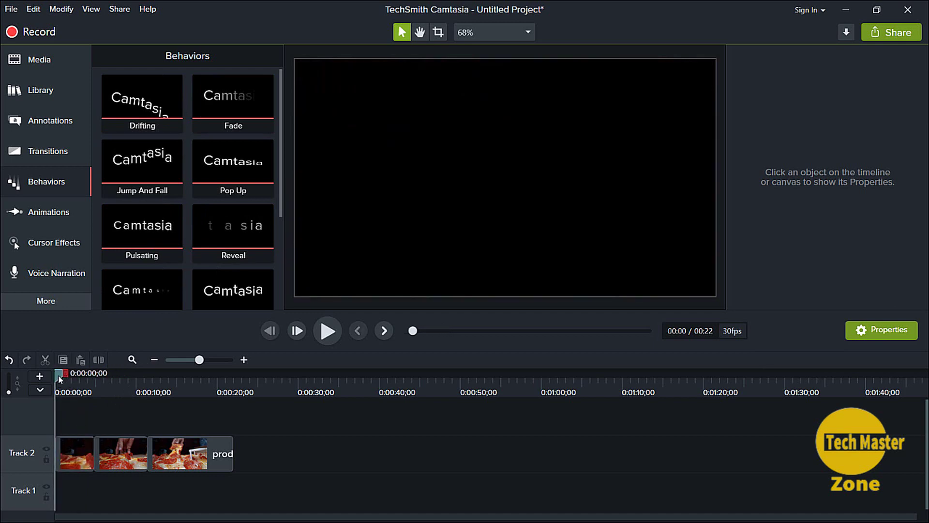
pyautogui.moveTo(58, 375); pyautogui.dragTo(69, 376)
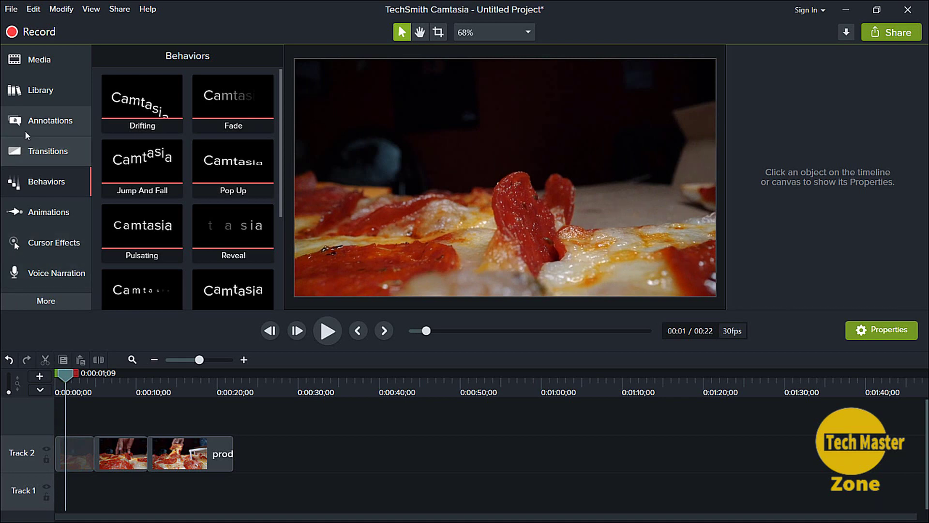
pyautogui.click(35, 124)
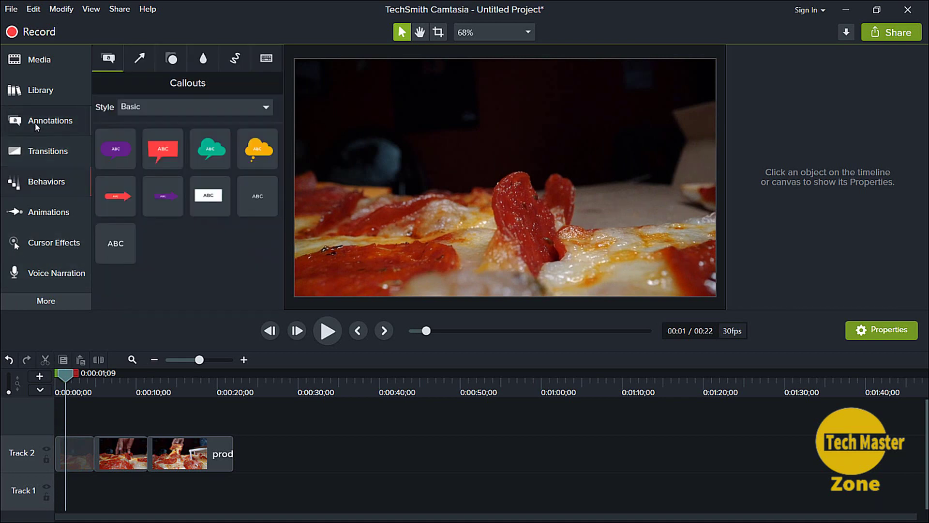
pyautogui.doubleClick(120, 237)
pyautogui.moveTo(119, 237); pyautogui.dragTo(71, 454)
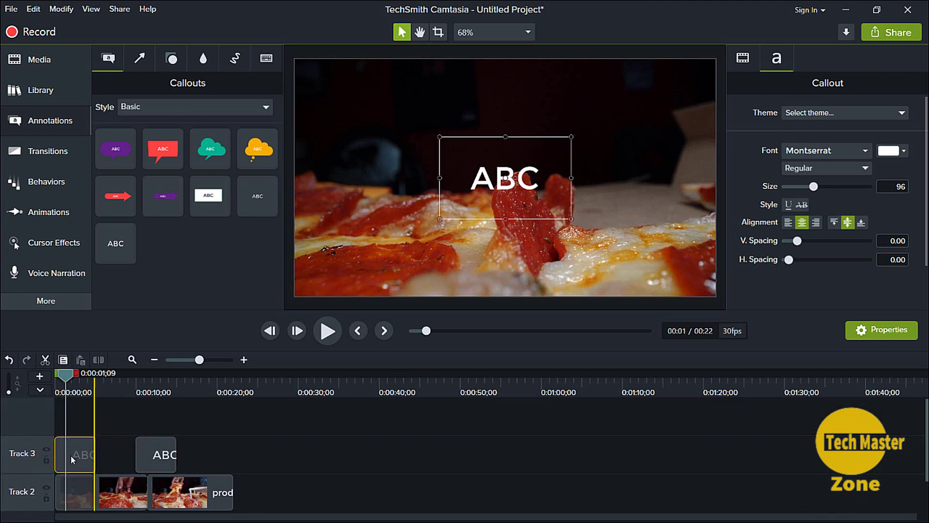
# Replace the text of the first ABC callout with "tech master zone".
pyautogui.doubleClick(496, 180)
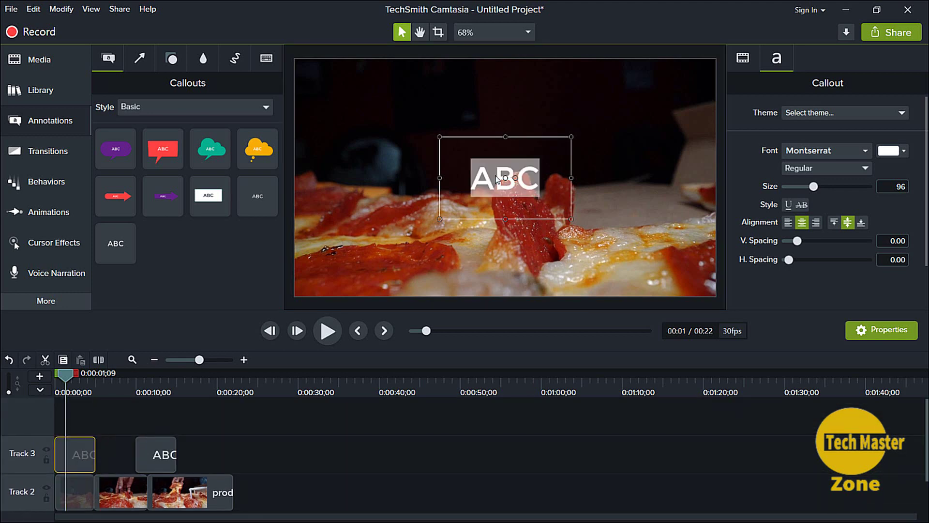
pyautogui.press('BackSpace')
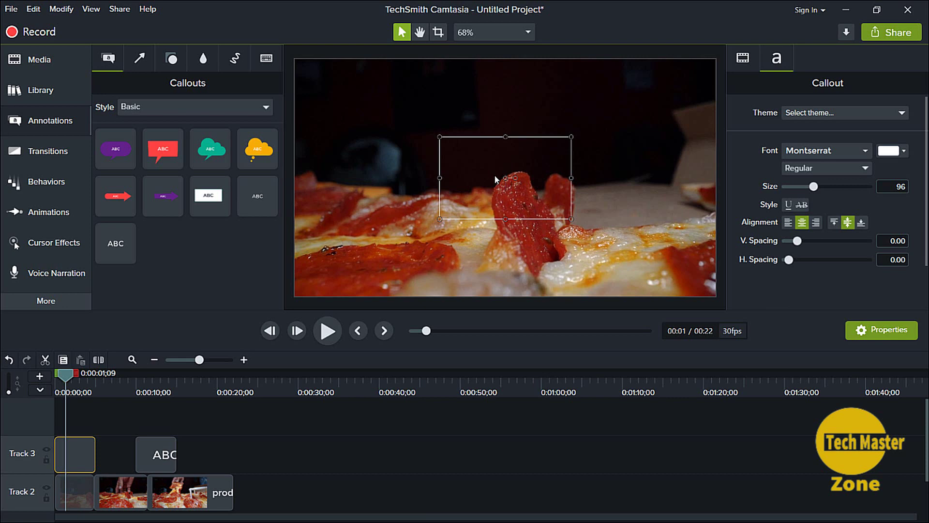
pyautogui.write('tech')
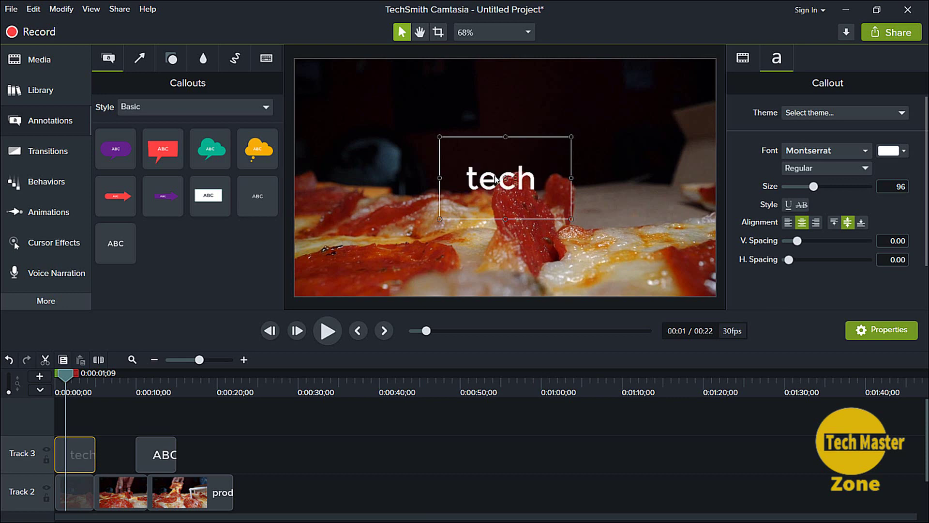
pyautogui.write(' master')
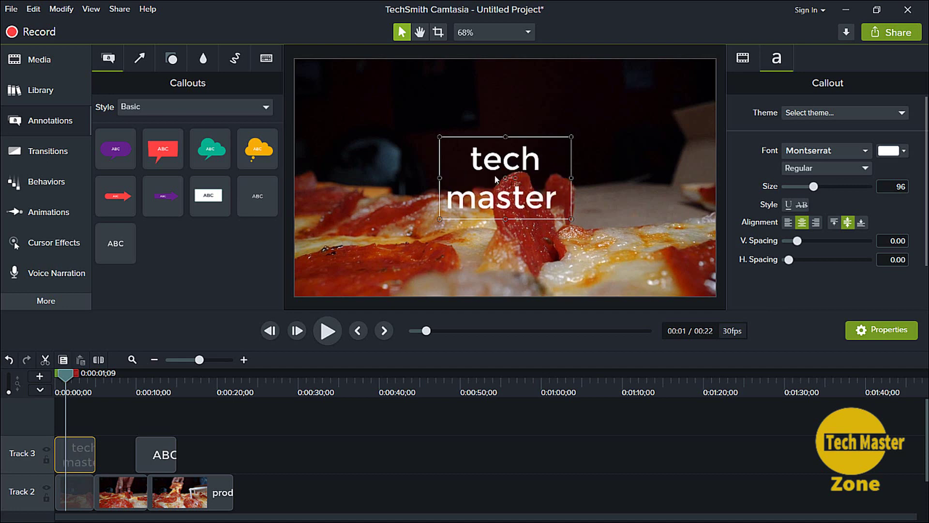
pyautogui.write(' zone')
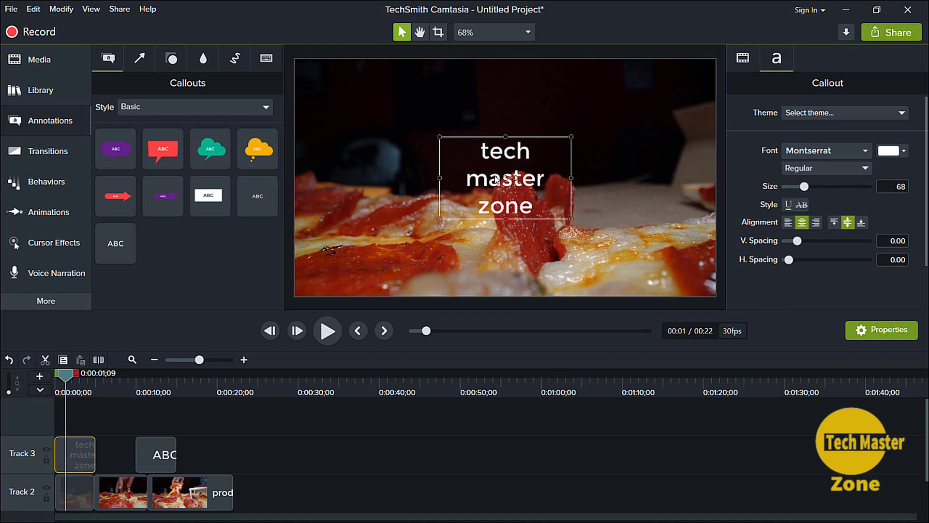
# Widen and flatten the title callout's box so the text fits on one line just above the frame's centre.
pyautogui.moveTo(572, 180); pyautogui.dragTo(624, 177)
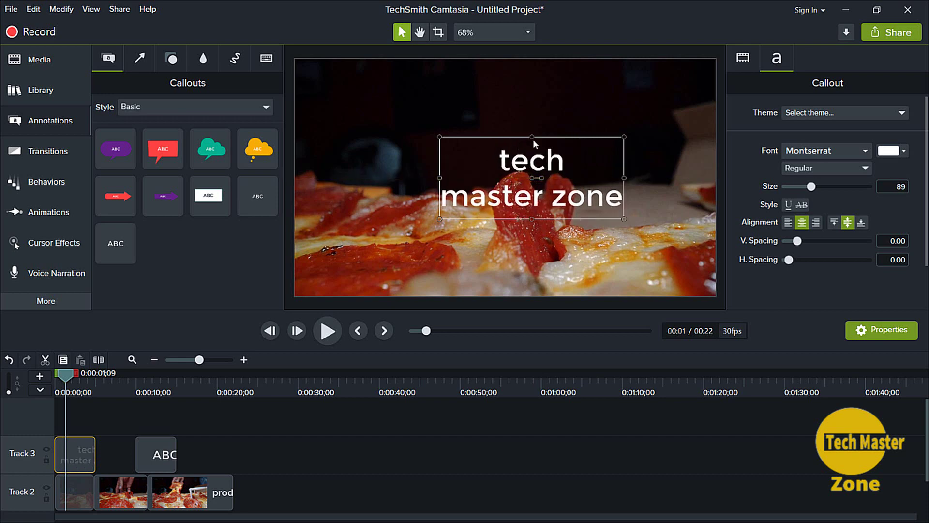
pyautogui.moveTo(532, 138); pyautogui.dragTo(519, 184)
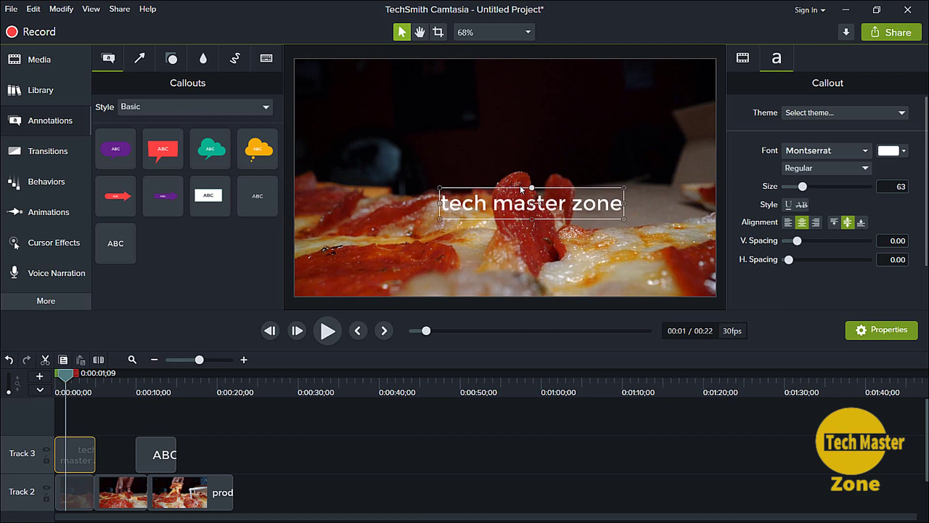
pyautogui.moveTo(443, 205); pyautogui.dragTo(371, 162)
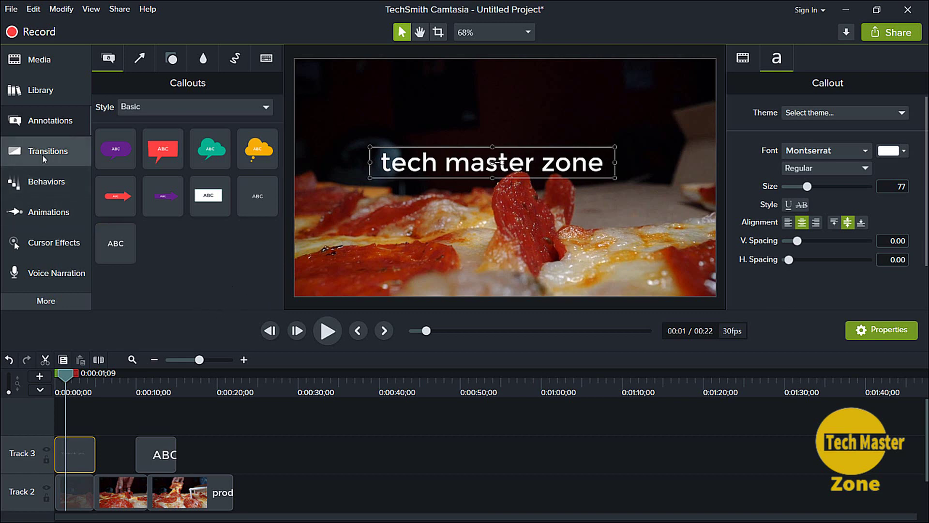
# Apply the Jump And Fall behavior to the "tech master zone" callout and play back the animation.
pyautogui.click(40, 180)
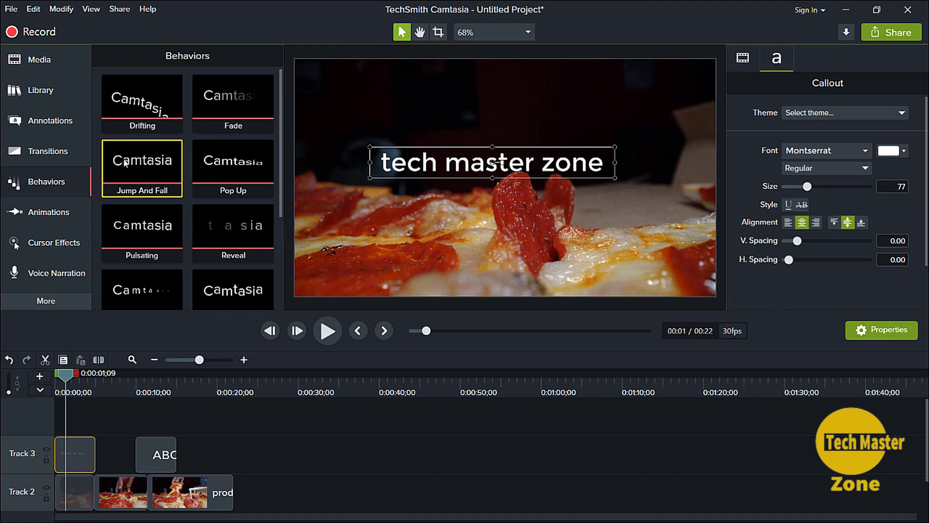
pyautogui.moveTo(135, 161); pyautogui.dragTo(79, 442)
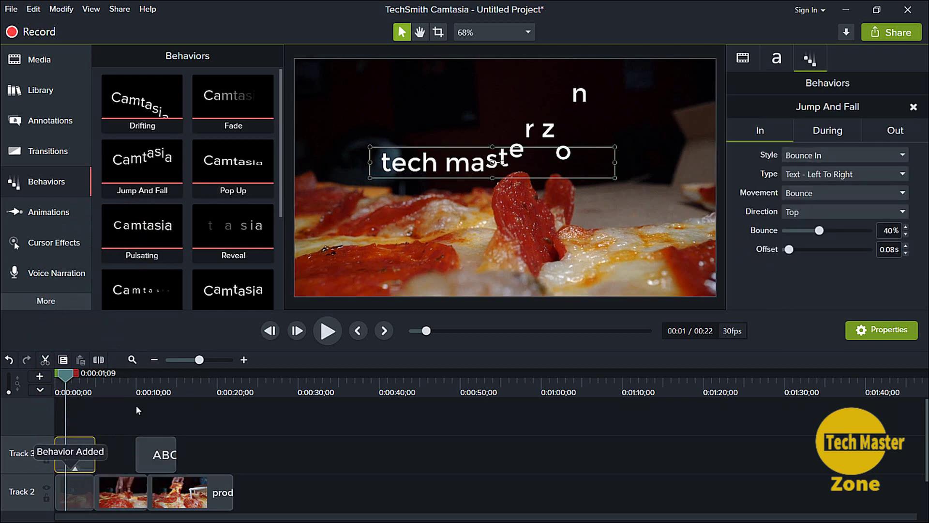
pyautogui.click(329, 334)
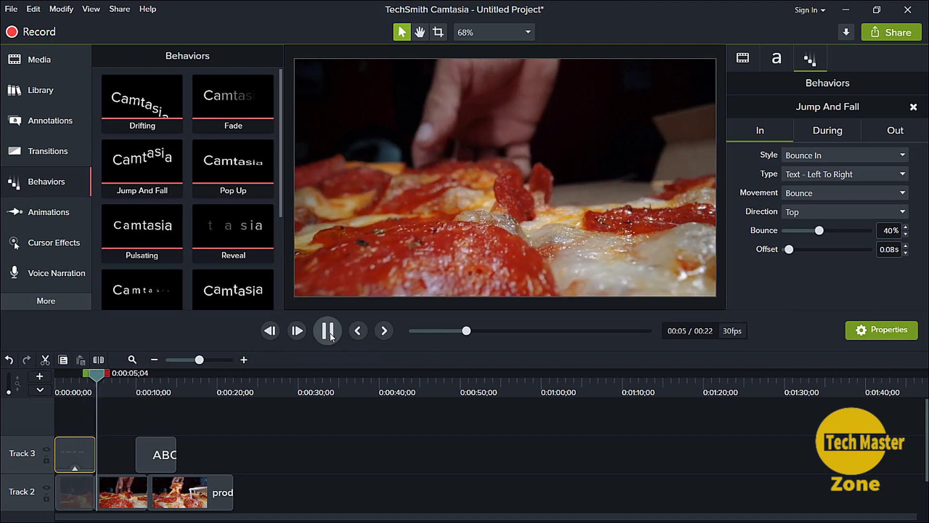
pyautogui.click(329, 333)
# Shift the ABC callout on Track 3 to start at about 14 seconds and extend the title callout to about 11 seconds.
pyautogui.moveTo(169, 452); pyautogui.dragTo(198, 454)
pyautogui.click(77, 385)
pyautogui.click(60, 385)
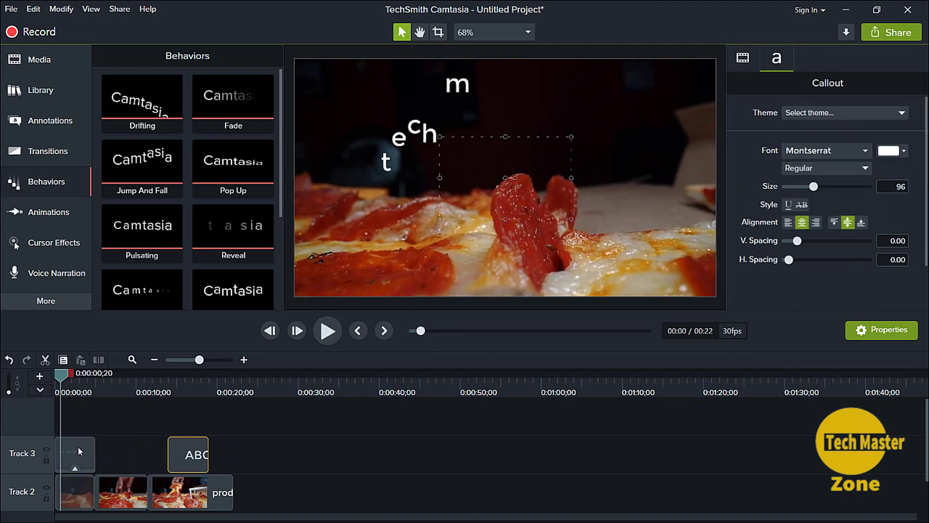
pyautogui.click(94, 455)
pyautogui.moveTo(100, 457); pyautogui.dragTo(147, 467)
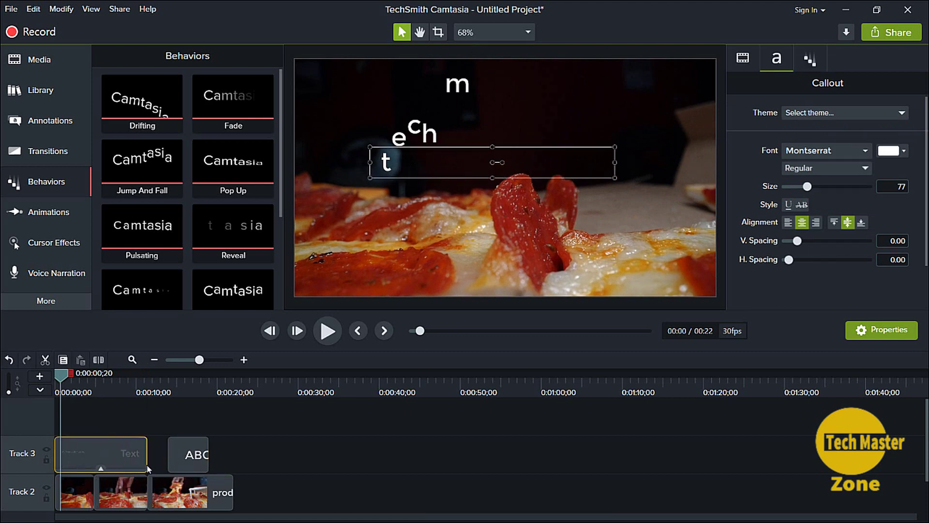
# Reposition the animated title near the top of the video frame and preview its Jump And Fall animation.
pyautogui.click(329, 335)
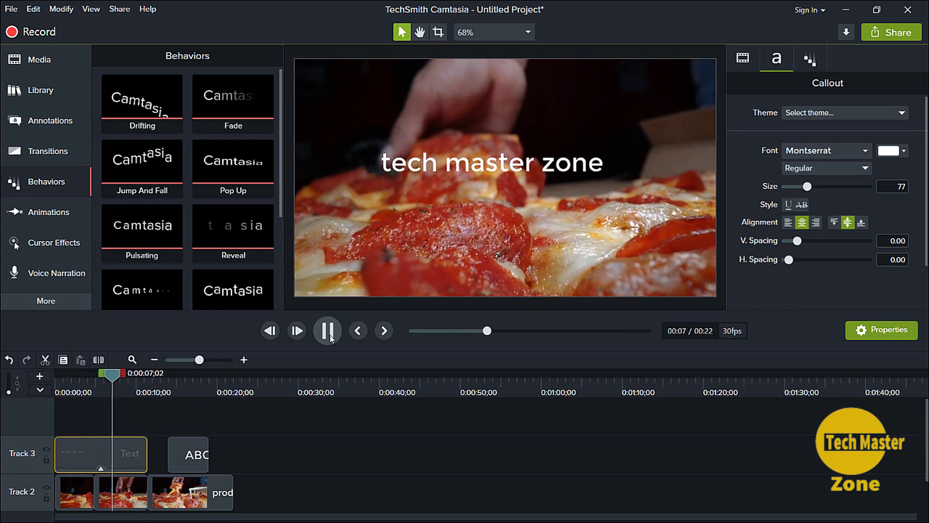
pyautogui.click(525, 148)
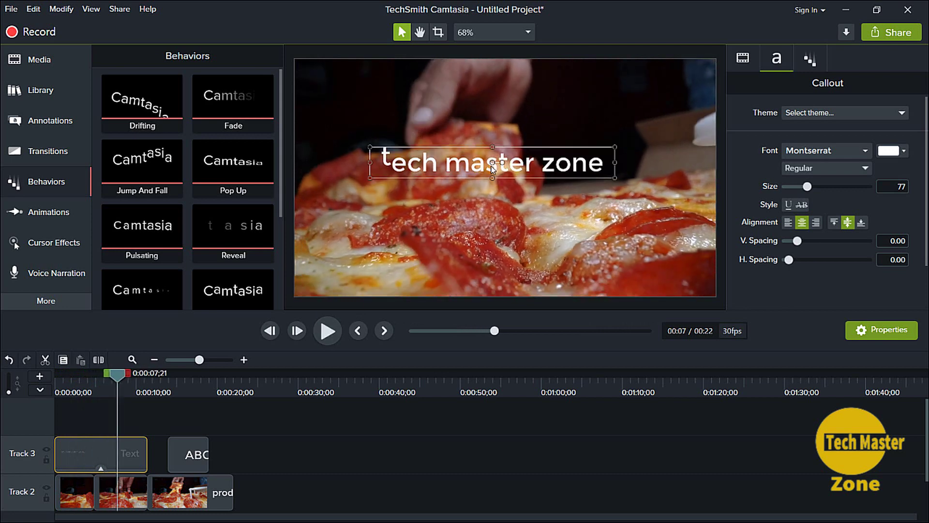
pyautogui.moveTo(492, 167); pyautogui.dragTo(444, 273)
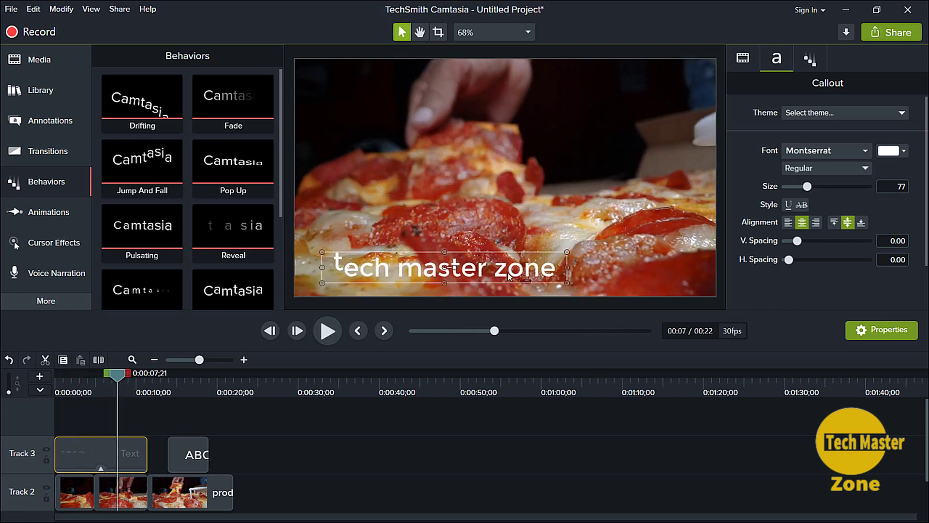
pyautogui.moveTo(522, 277); pyautogui.dragTo(534, 117)
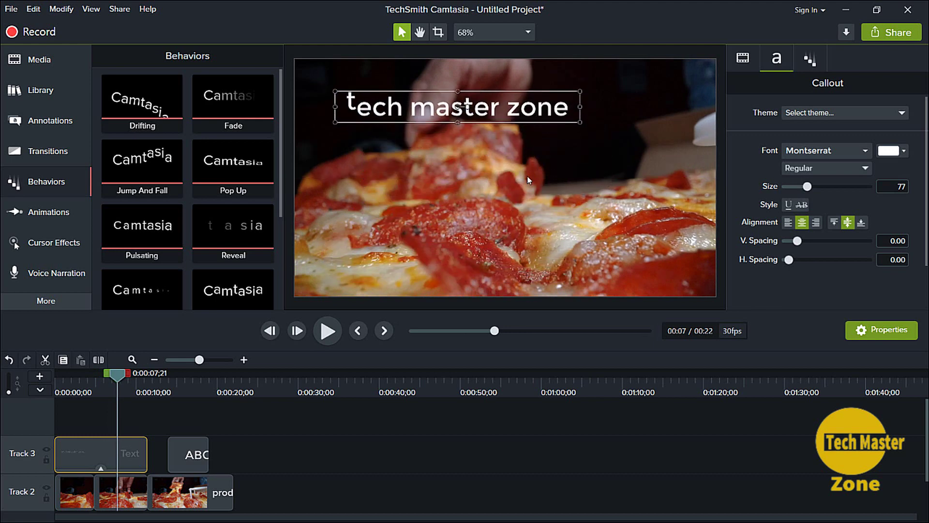
pyautogui.click(327, 331)
pyautogui.click(326, 333)
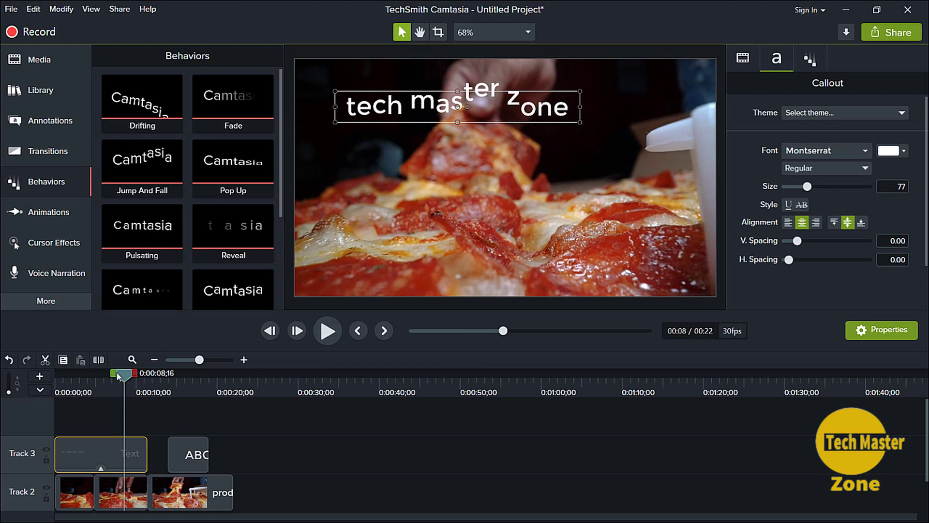
pyautogui.moveTo(116, 376); pyautogui.dragTo(86, 377)
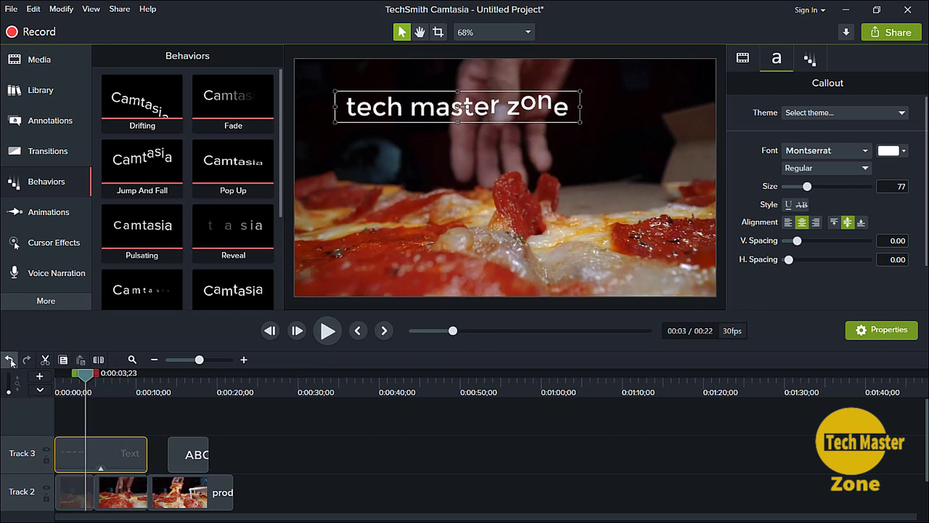
# Undo the latest edits to the position and duration of the callouts on Track 3.
pyautogui.click(10, 361)
pyautogui.click(10, 361)
pyautogui.click(9, 361)
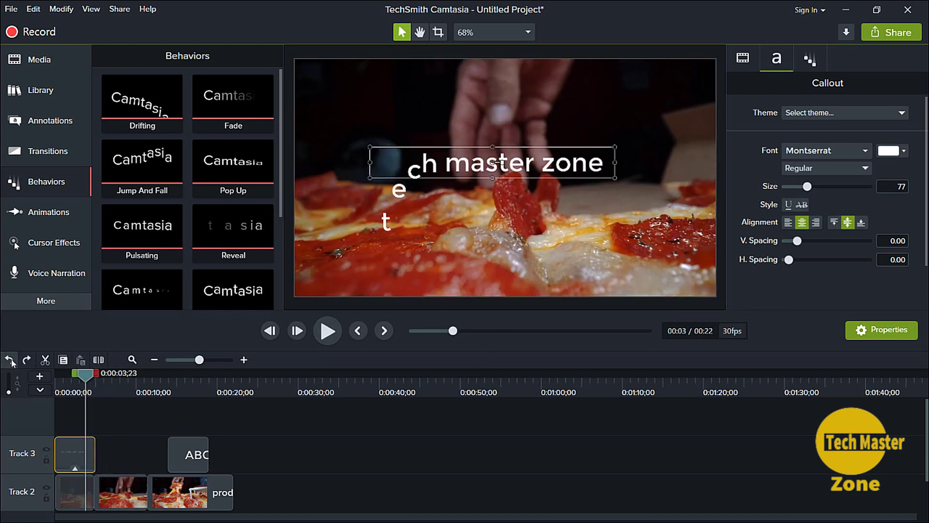
pyautogui.click(10, 361)
# Add the Explode behavior to the "tech master zone" callout and play the timeline from the start.
pyautogui.moveTo(87, 377); pyautogui.dragTo(71, 376)
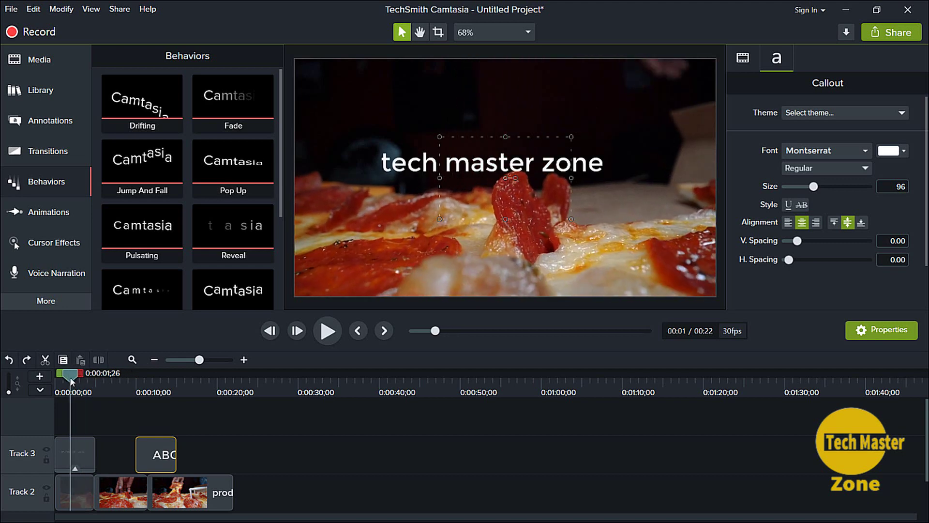
pyautogui.scroll(-3, 156, 201)
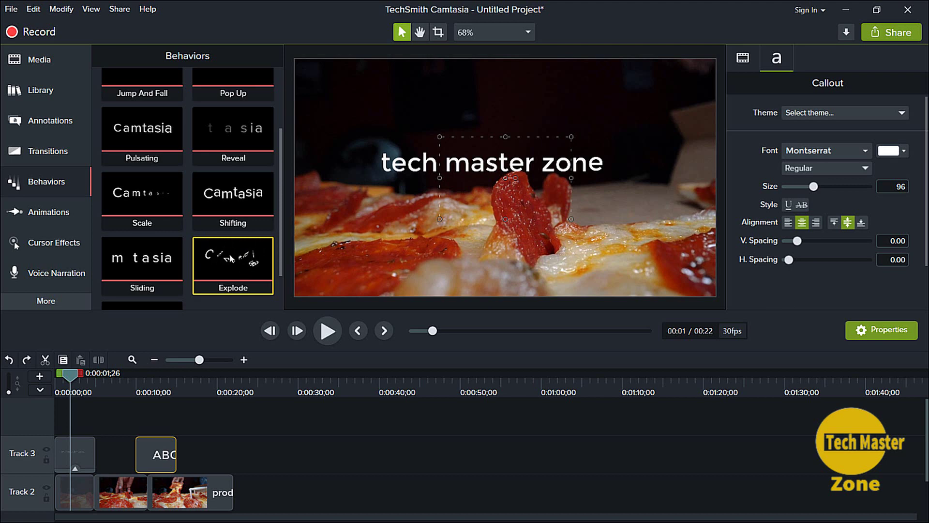
pyautogui.moveTo(229, 258); pyautogui.dragTo(77, 438)
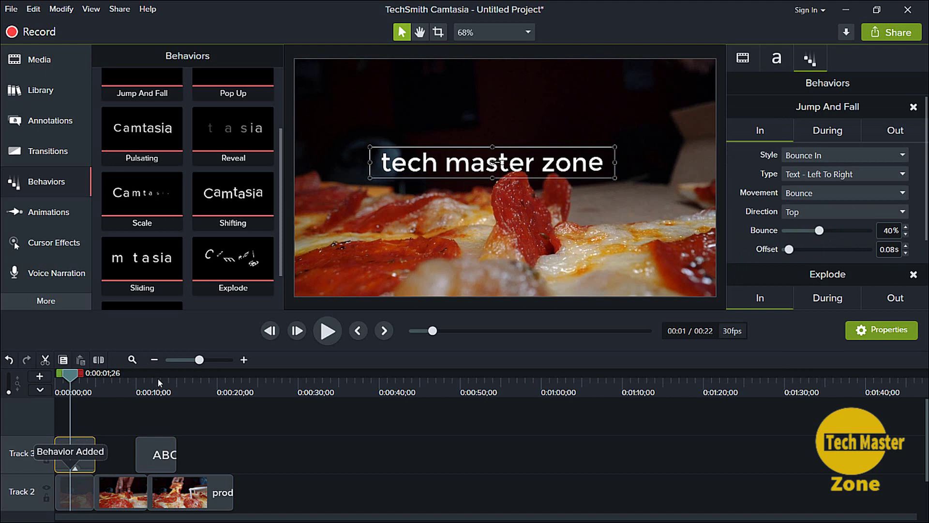
pyautogui.moveTo(71, 392); pyautogui.dragTo(57, 375)
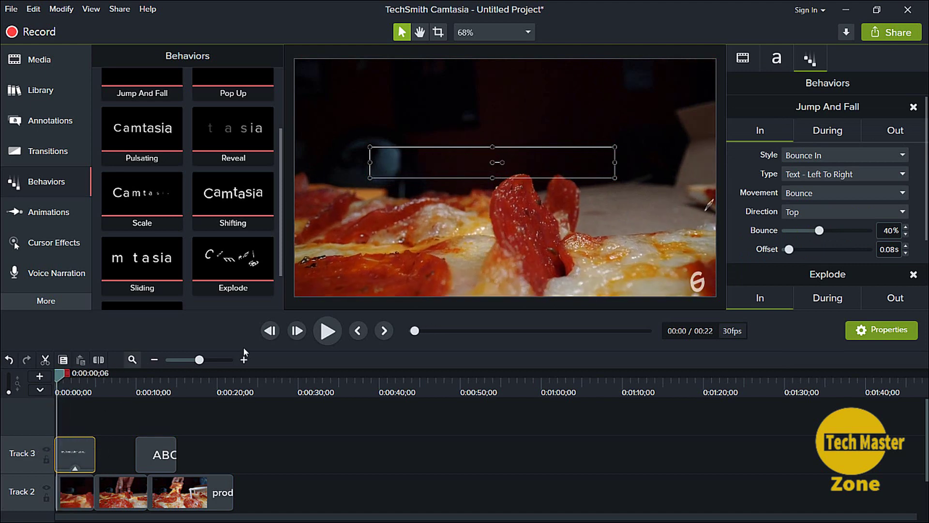
pyautogui.click(328, 332)
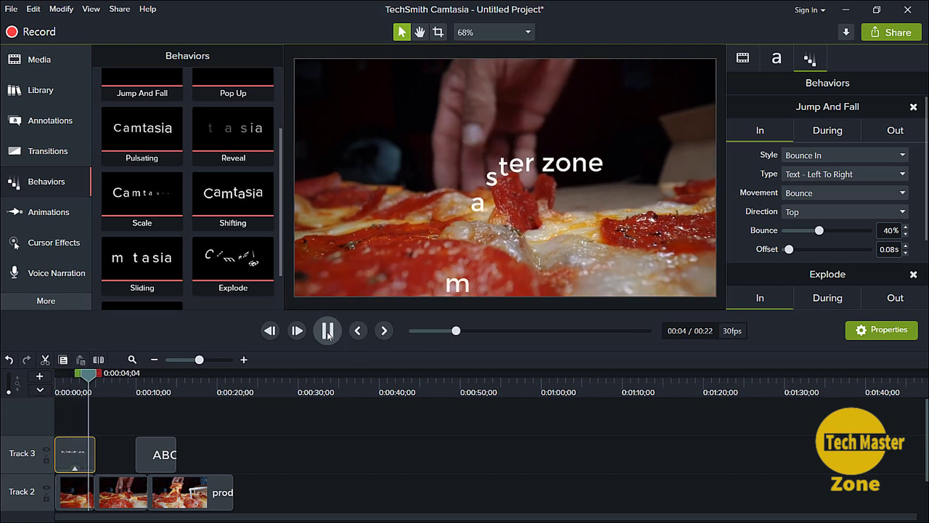
pyautogui.click(328, 332)
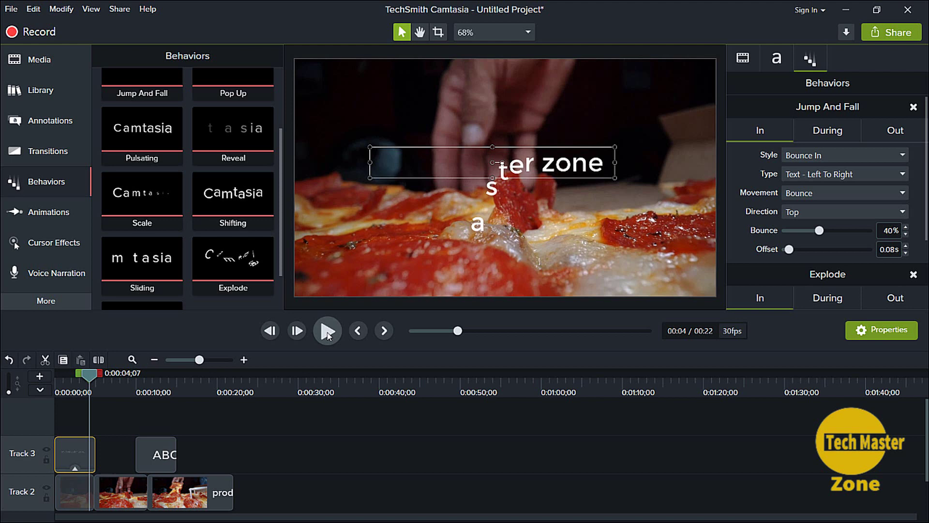
# Extend the title callout on Track 3 to about 10 seconds, up to the ABC callout, and preview the result.
pyautogui.moveTo(95, 458); pyautogui.dragTo(135, 454)
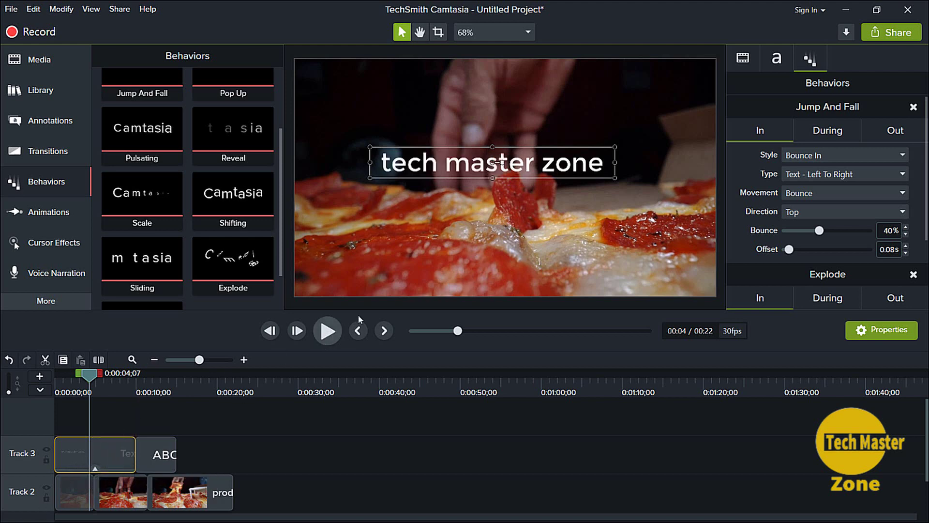
pyautogui.click(328, 332)
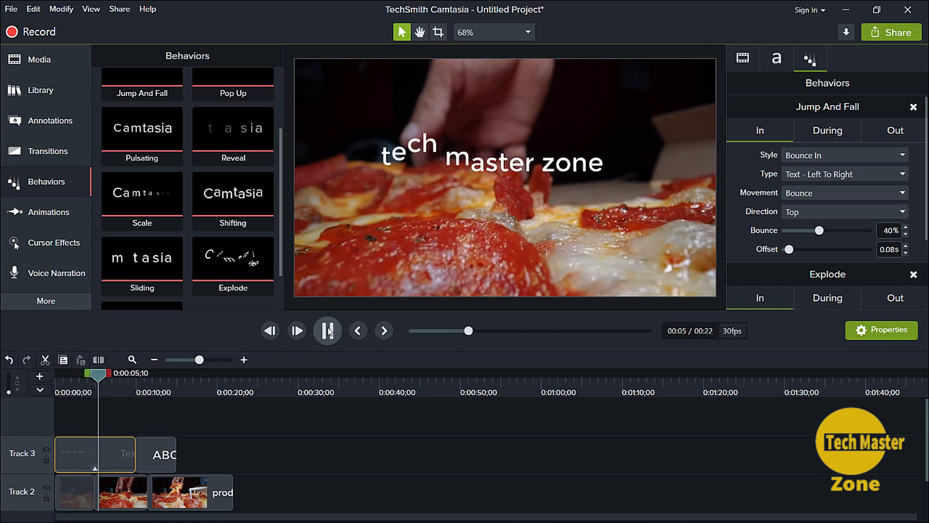
pyautogui.click(328, 331)
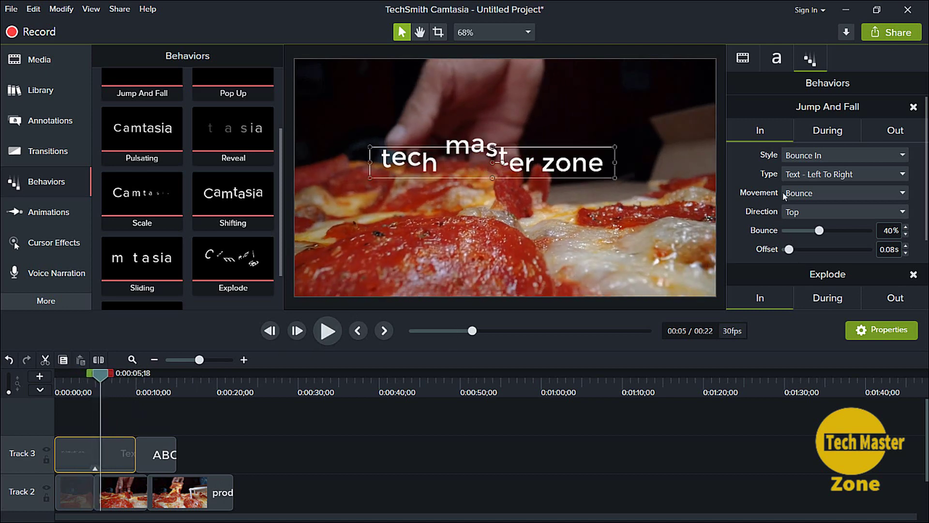
# Replay the title's behavior animation from about 4 seconds on the timeline.
pyautogui.click(839, 151)
pyautogui.click(839, 151)
pyautogui.click(88, 393)
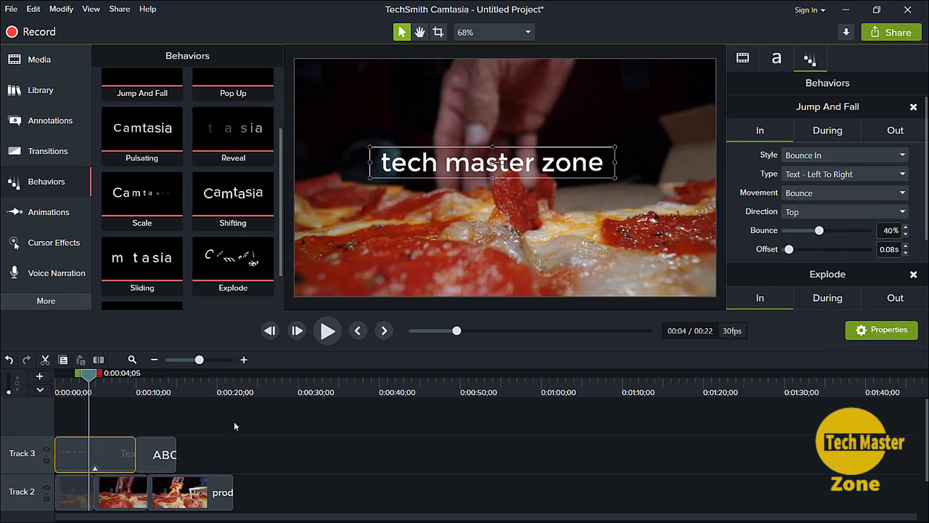
pyautogui.click(328, 331)
pyautogui.click(333, 332)
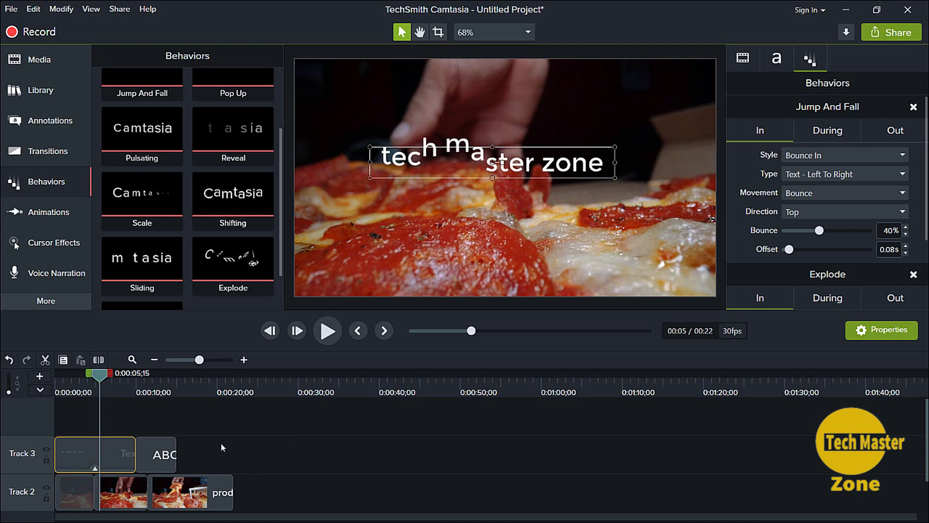
# Delete both callouts from Track 3 and move the playhead back to about 2 seconds.
pyautogui.moveTo(221, 443); pyautogui.dragTo(110, 451)
pyautogui.press('Delete')
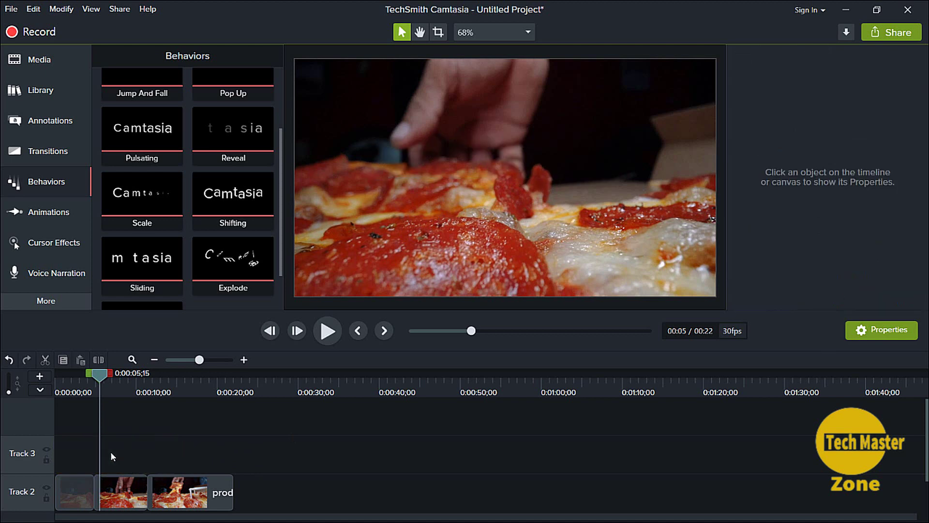
pyautogui.moveTo(97, 377); pyautogui.dragTo(69, 376)
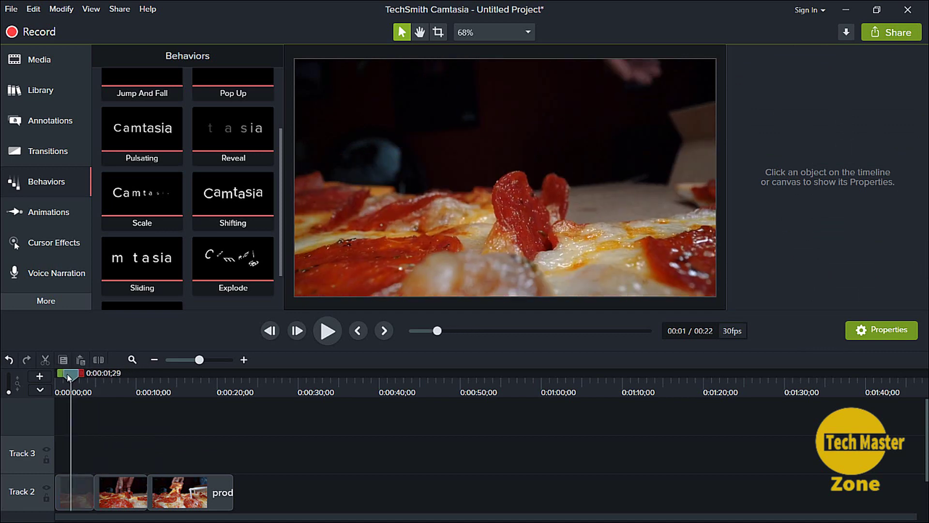
# Space out the second and third clips on Track 2 to start at about 9 and 20 seconds, and preview the first clip.
pyautogui.moveTo(135, 448); pyautogui.dragTo(248, 487)
pyautogui.click(228, 429)
pyautogui.scroll(-1, 147, 238)
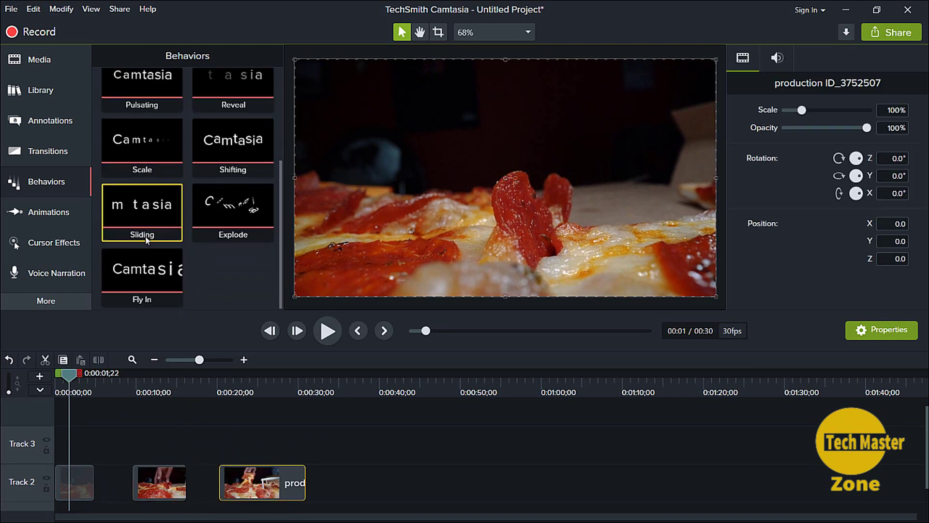
pyautogui.moveTo(71, 377); pyautogui.dragTo(36, 379)
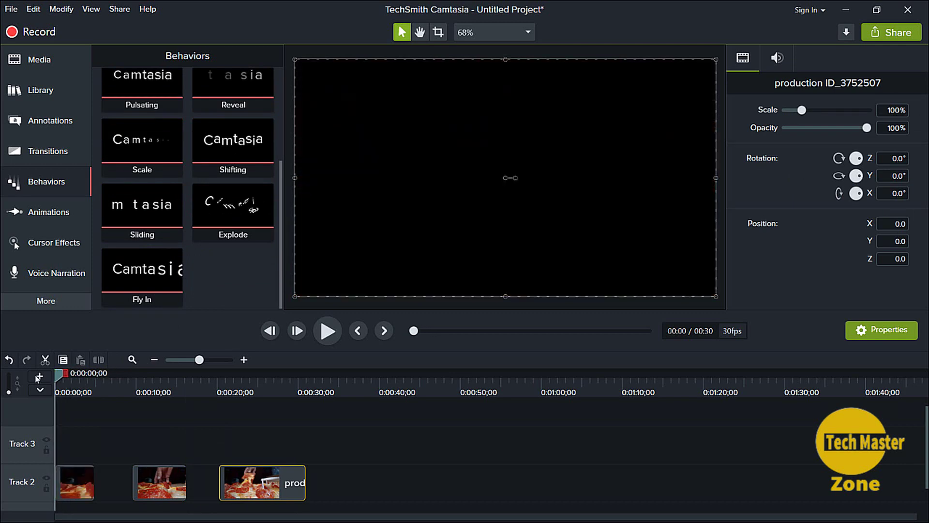
pyautogui.click(328, 331)
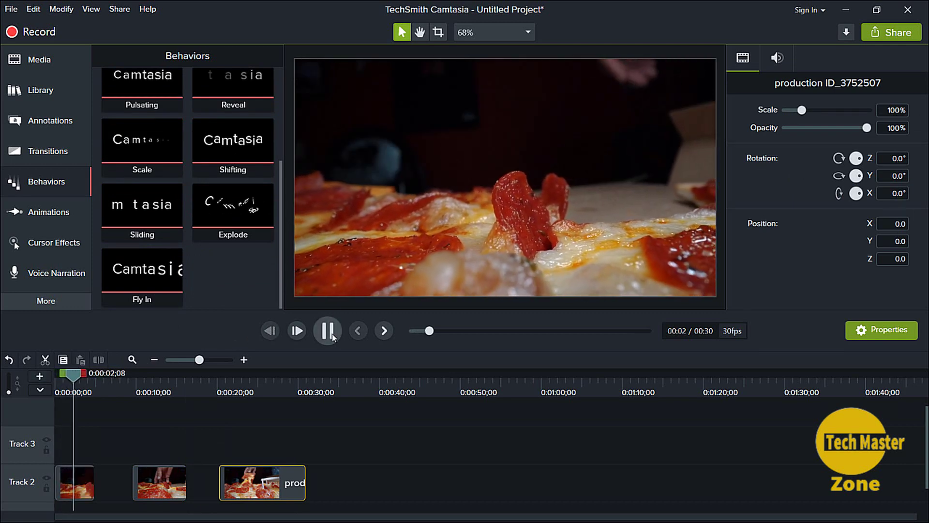
pyautogui.click(328, 331)
# Apply the Drifting behavior to the first clip on Track 2 and play it from the start.
pyautogui.scroll(3, 233, 242)
pyautogui.click(141, 103)
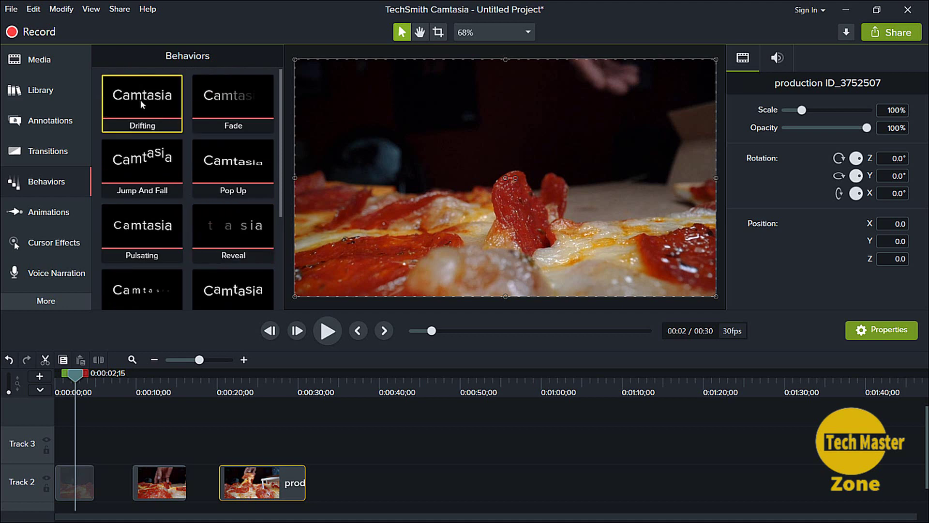
pyautogui.moveTo(140, 100); pyautogui.dragTo(71, 472)
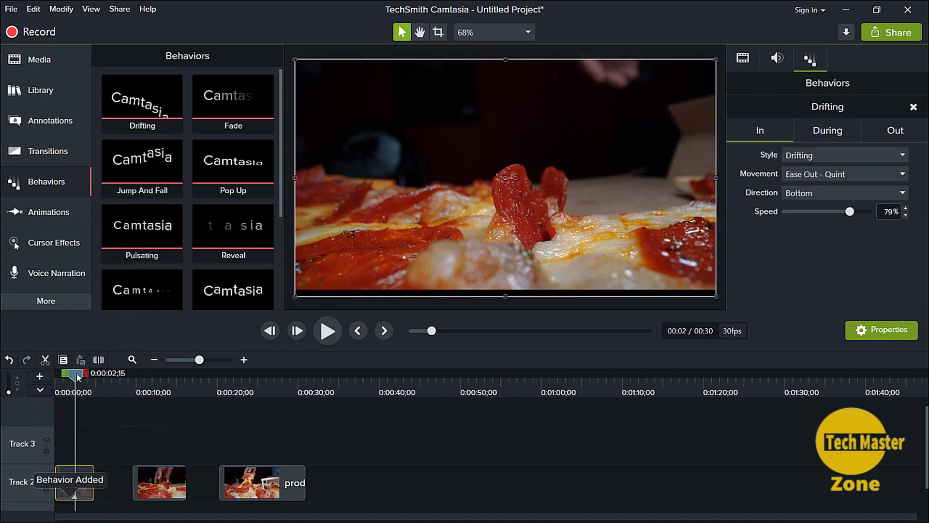
pyautogui.moveTo(76, 373); pyautogui.dragTo(56, 372)
pyautogui.click(328, 330)
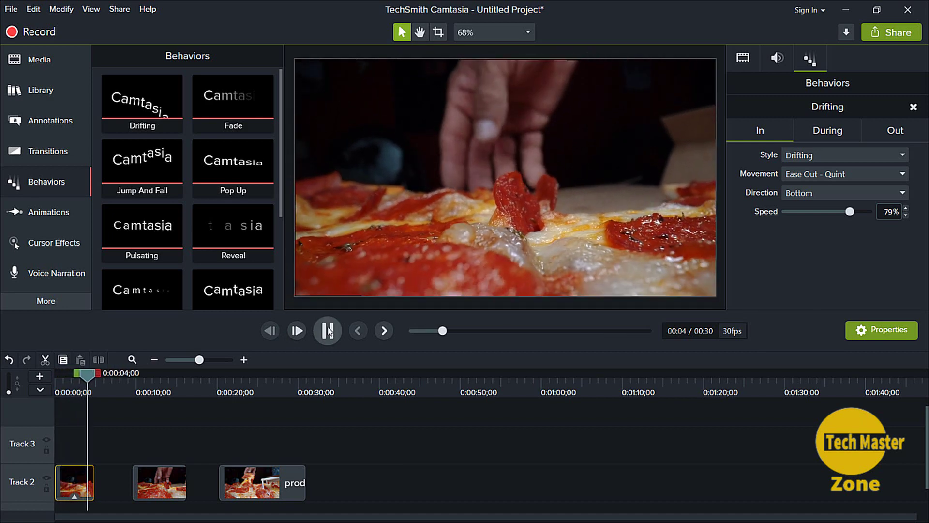
pyautogui.click(329, 331)
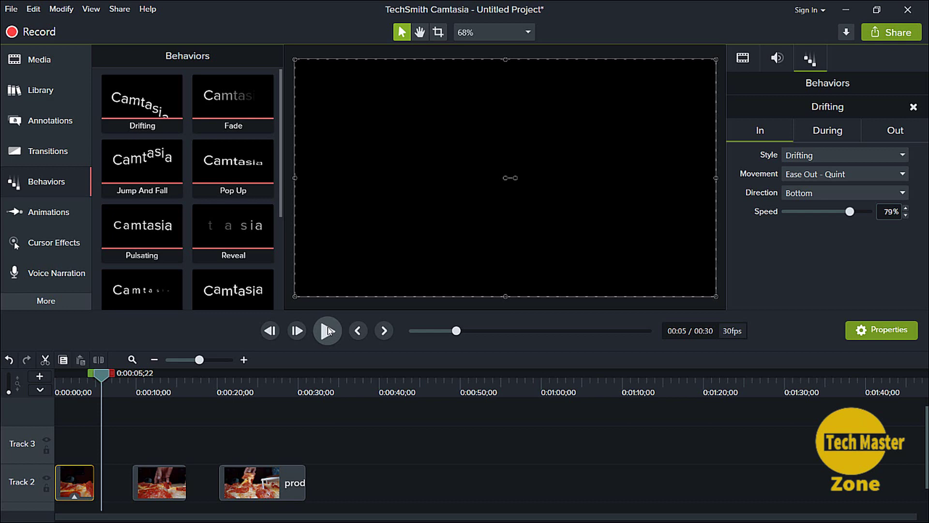
# Apply the Jump And Fall behavior to the second clip, place it directly after the first clip, and preview it.
pyautogui.moveTo(100, 382); pyautogui.dragTo(71, 383)
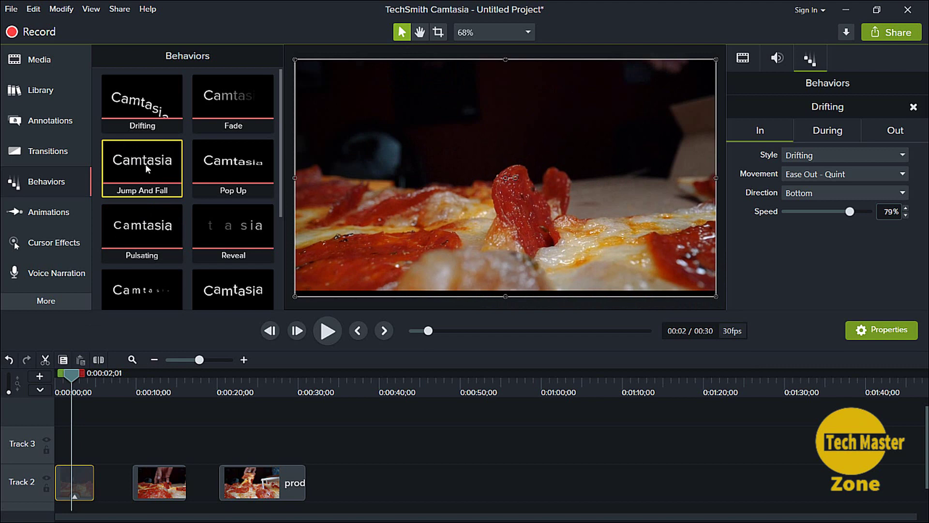
pyautogui.moveTo(145, 162); pyautogui.dragTo(150, 476)
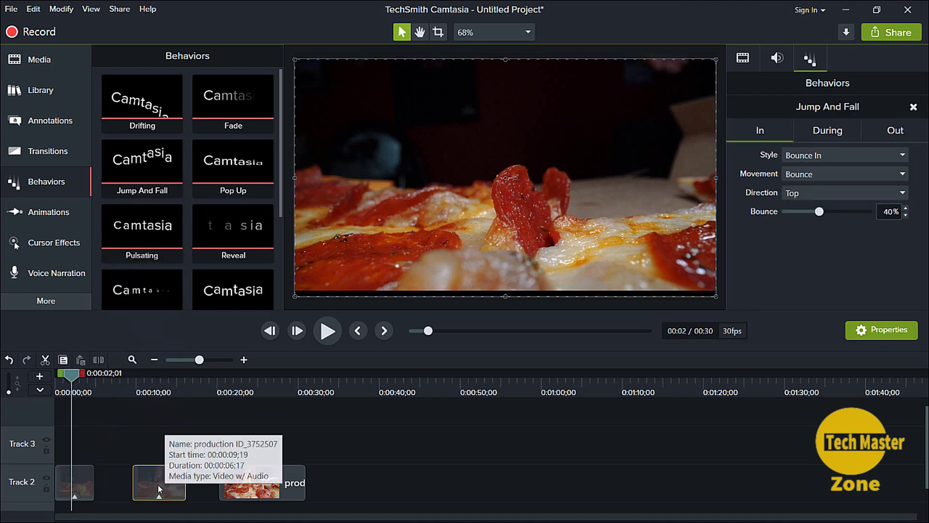
pyautogui.moveTo(157, 484); pyautogui.dragTo(123, 486)
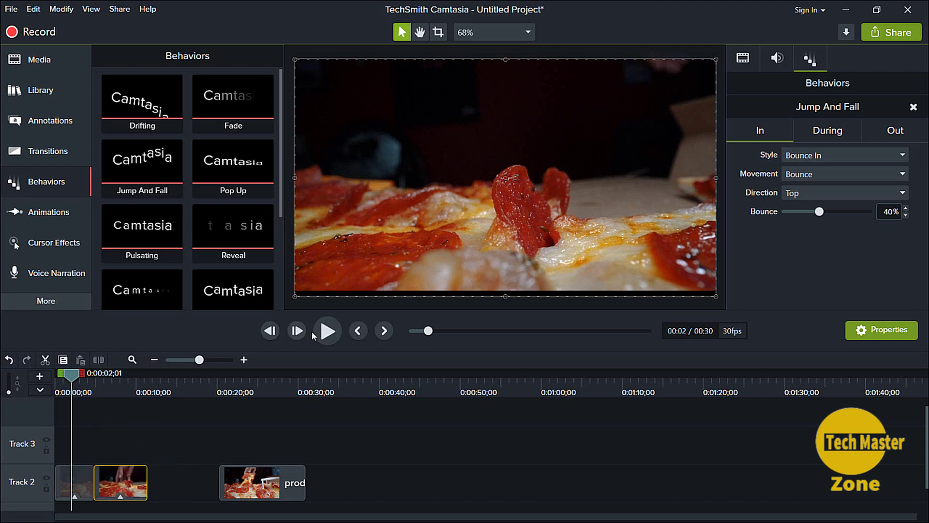
pyautogui.click(326, 331)
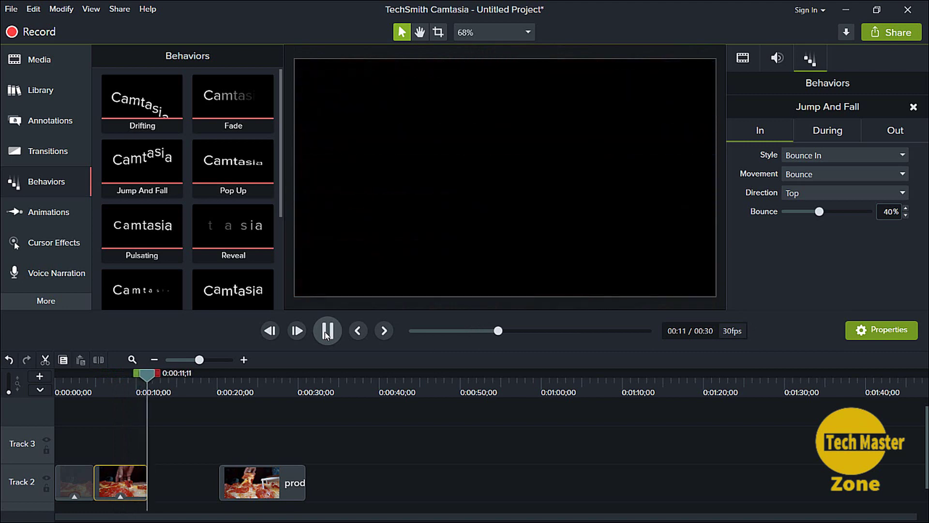
pyautogui.click(325, 333)
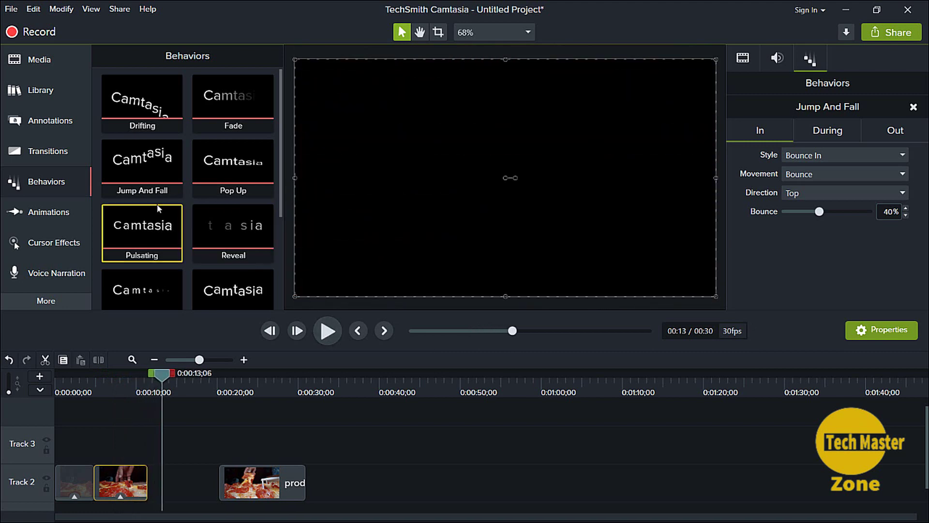
# Apply the Reveal behavior to the third clip, place it directly after the second clip, and preview it.
pyautogui.scroll(-1, 160, 198)
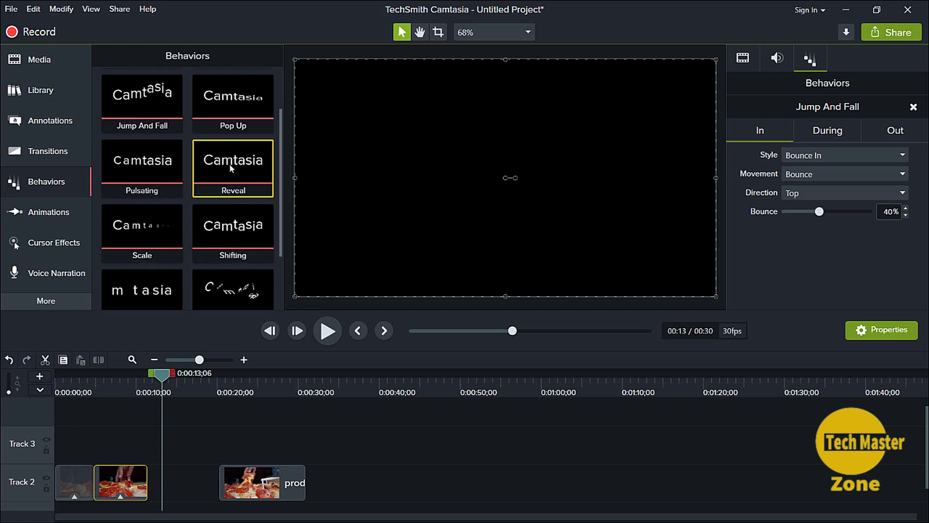
pyautogui.moveTo(228, 161); pyautogui.dragTo(145, 489)
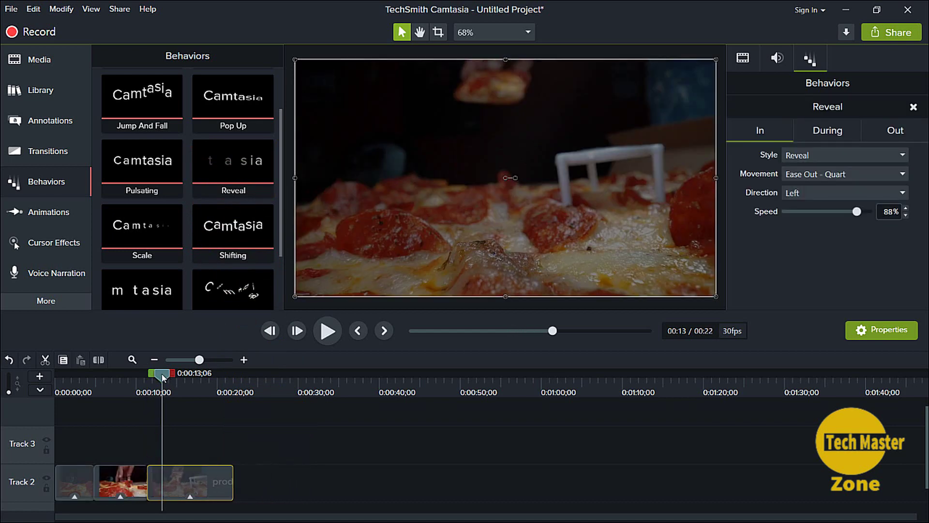
pyautogui.moveTo(165, 373); pyautogui.dragTo(135, 374)
pyautogui.click(327, 332)
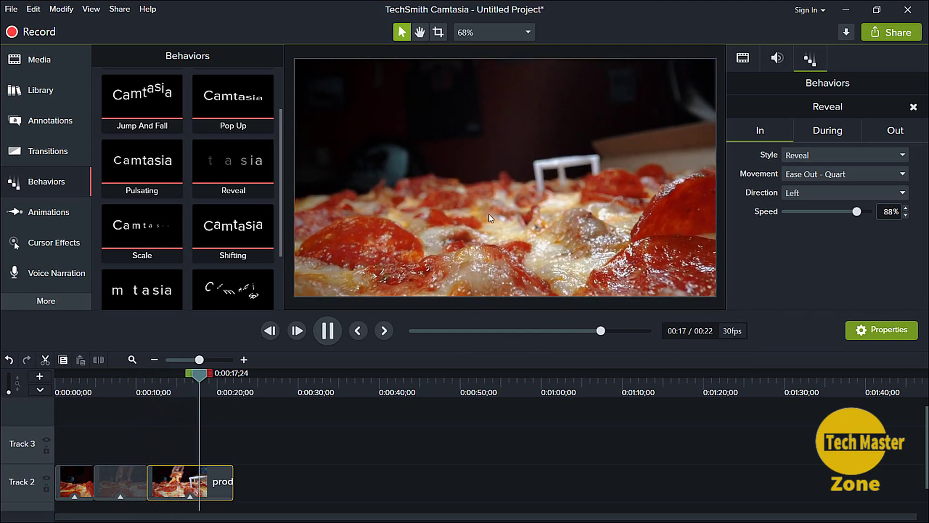
pyautogui.click(330, 336)
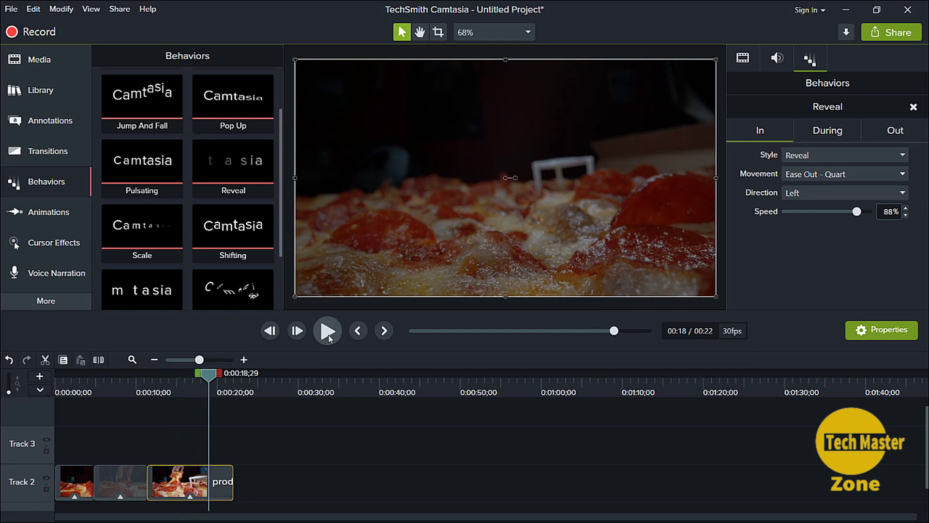
# Browse the available behavior presets, from Drifting through to Explode and Fly In.
pyautogui.moveTo(208, 379); pyautogui.dragTo(119, 377)
pyautogui.scroll(-2, 131, 181)
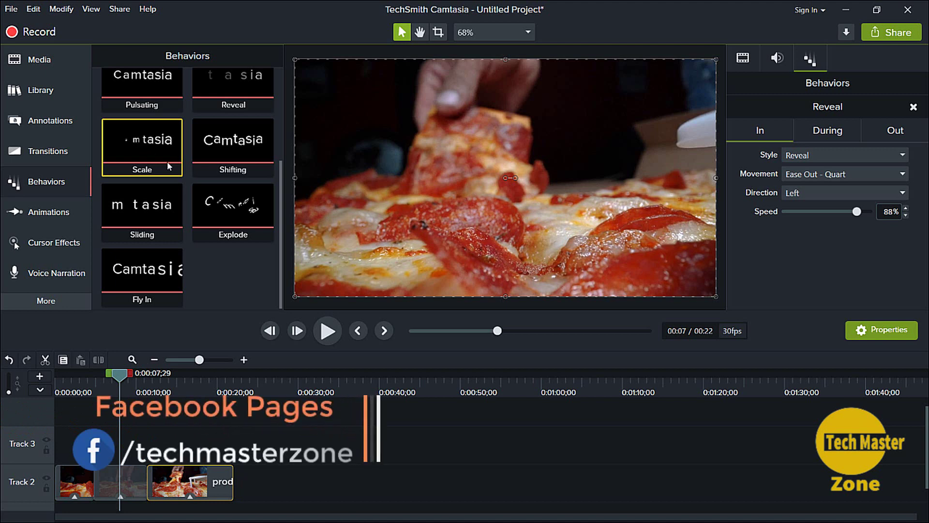
pyautogui.scroll(3, 162, 181)
pyautogui.scroll(2, 172, 181)
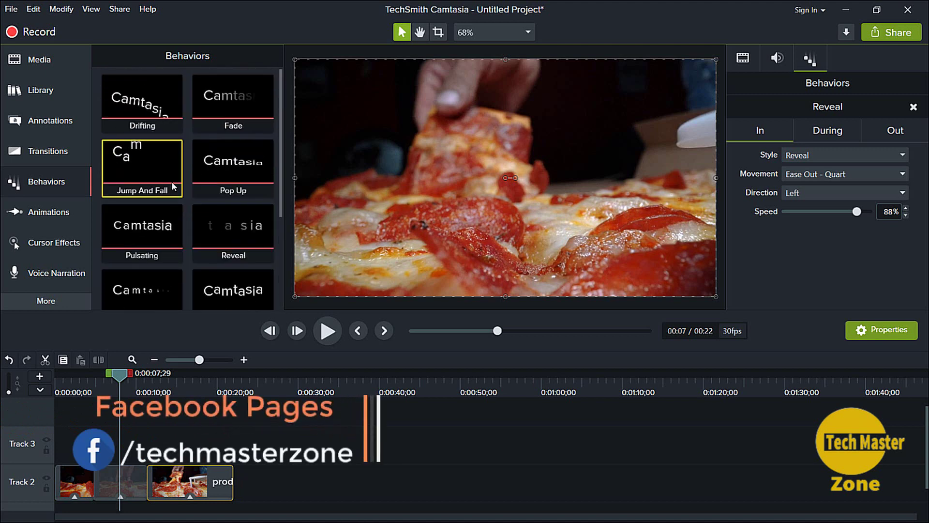
pyautogui.scroll(-4, 172, 181)
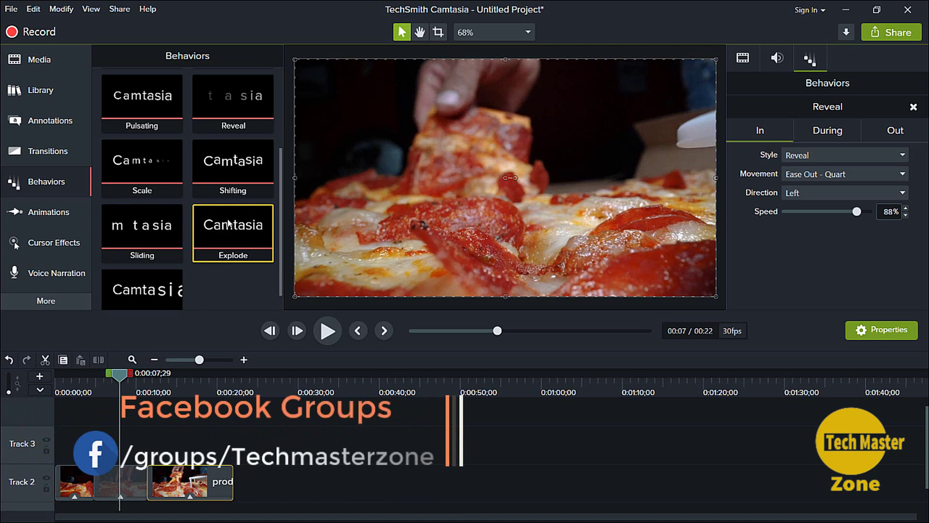
pyautogui.scroll(1, 227, 218)
pyautogui.scroll(-1, 220, 221)
pyautogui.scroll(-1, 221, 219)
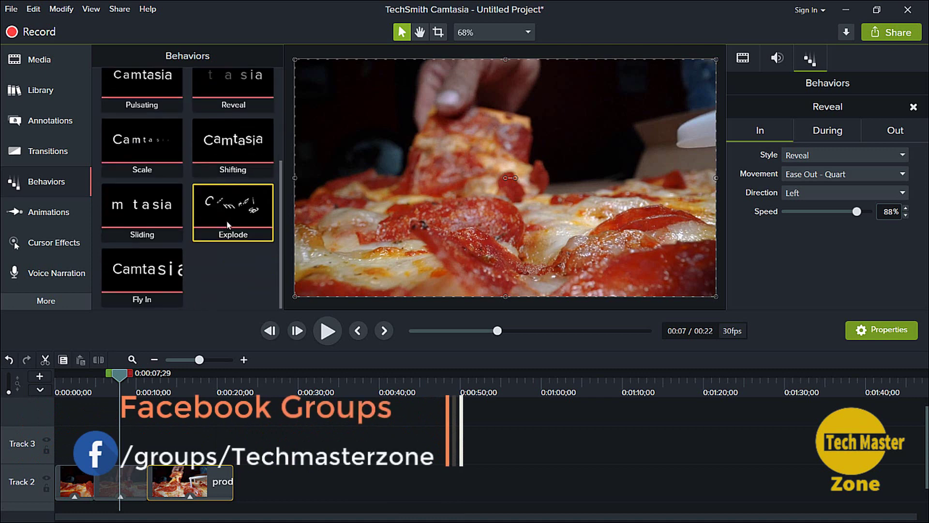